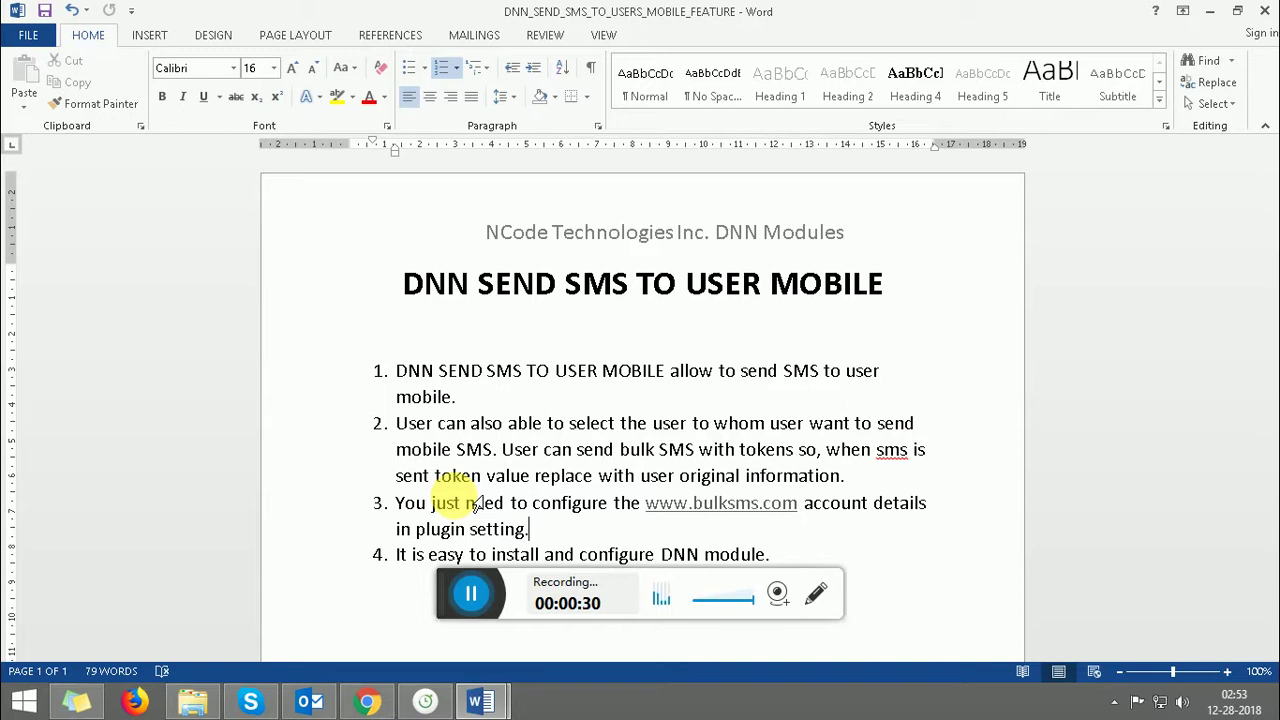
- Bring the DNN_SEND_SMS_TO_USERS_MOBILE_GUIDE document forward in Word and select text in installation step 1
key(Print)
click(480, 703)
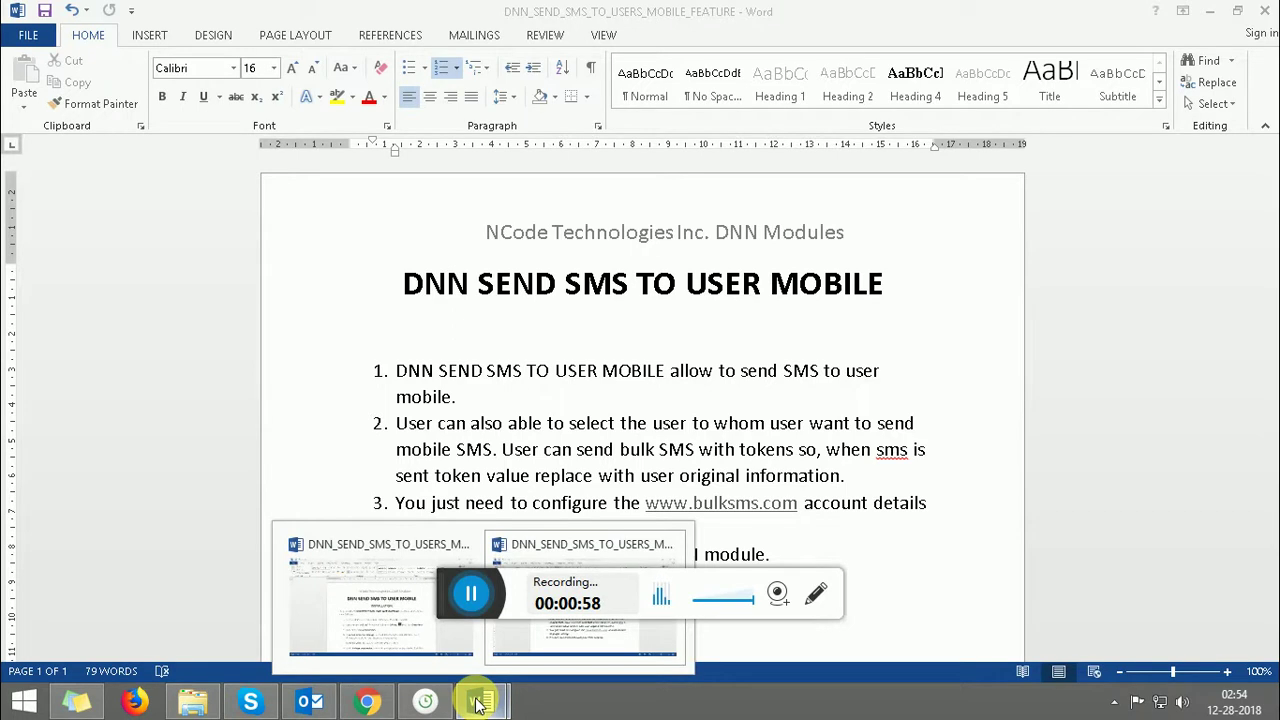
mouse_move(364, 618)
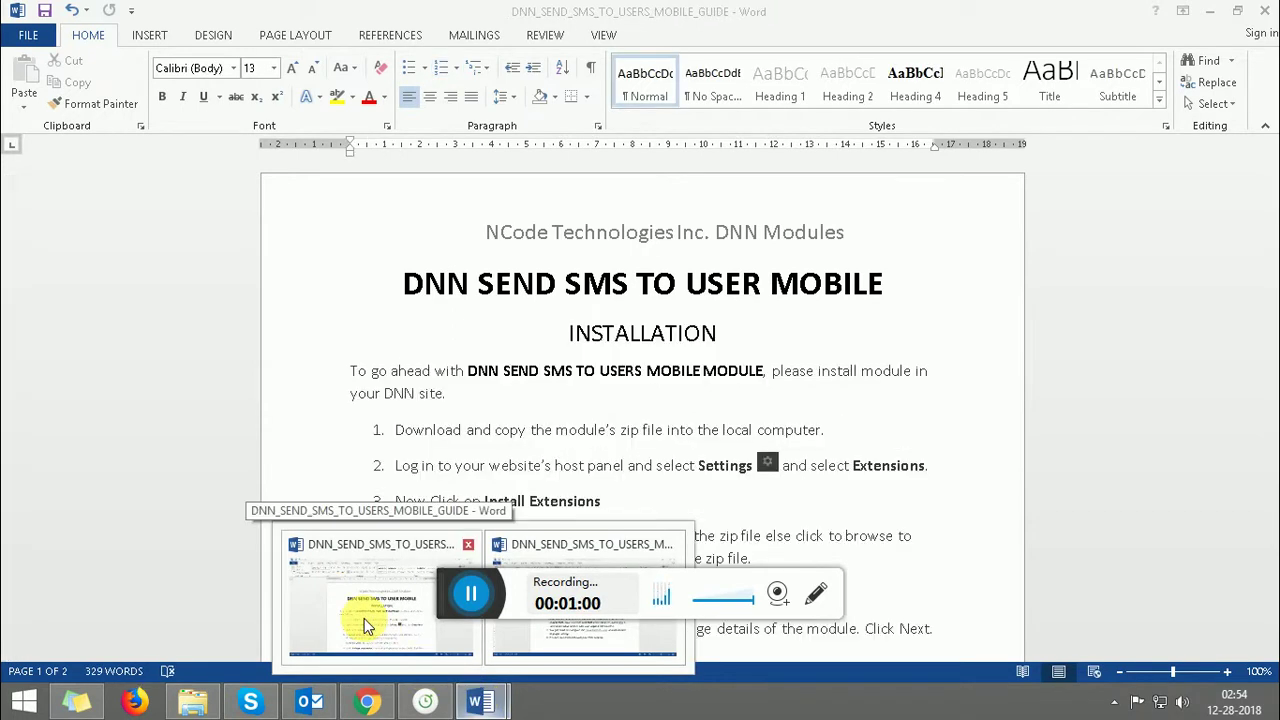
click(364, 618)
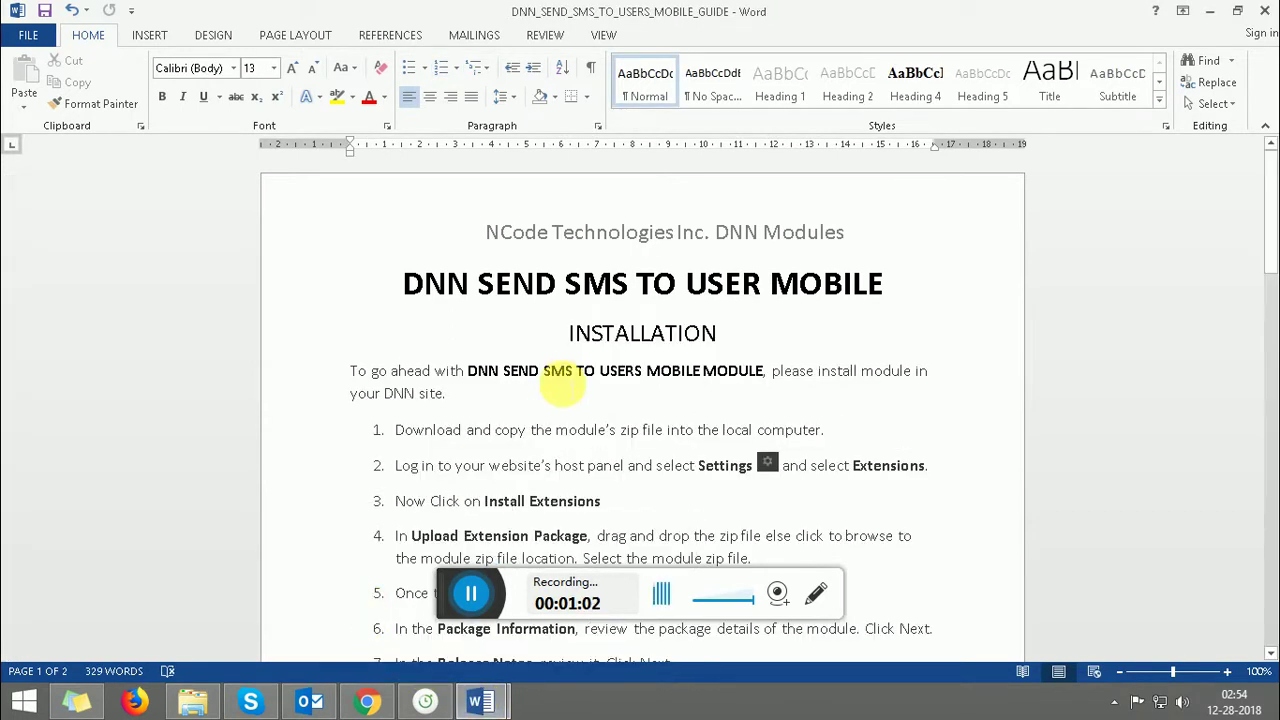
double_click(550, 396)
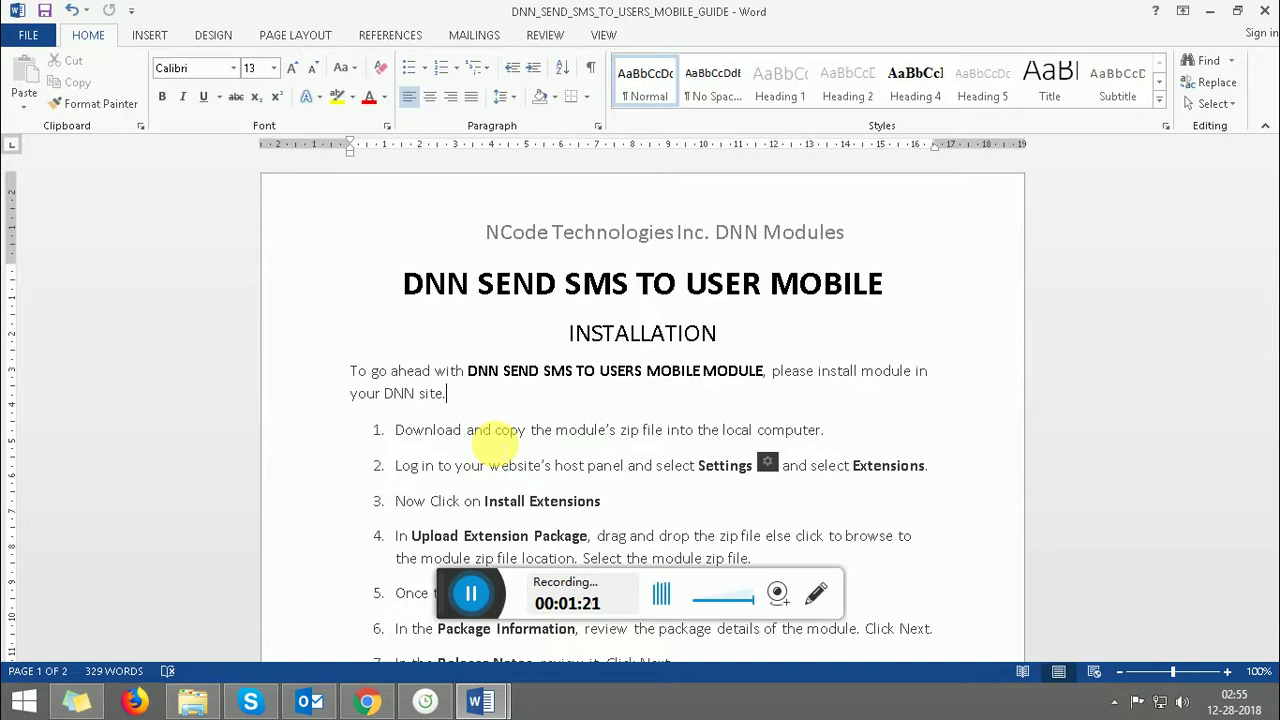
drag(496, 430, 836, 428)
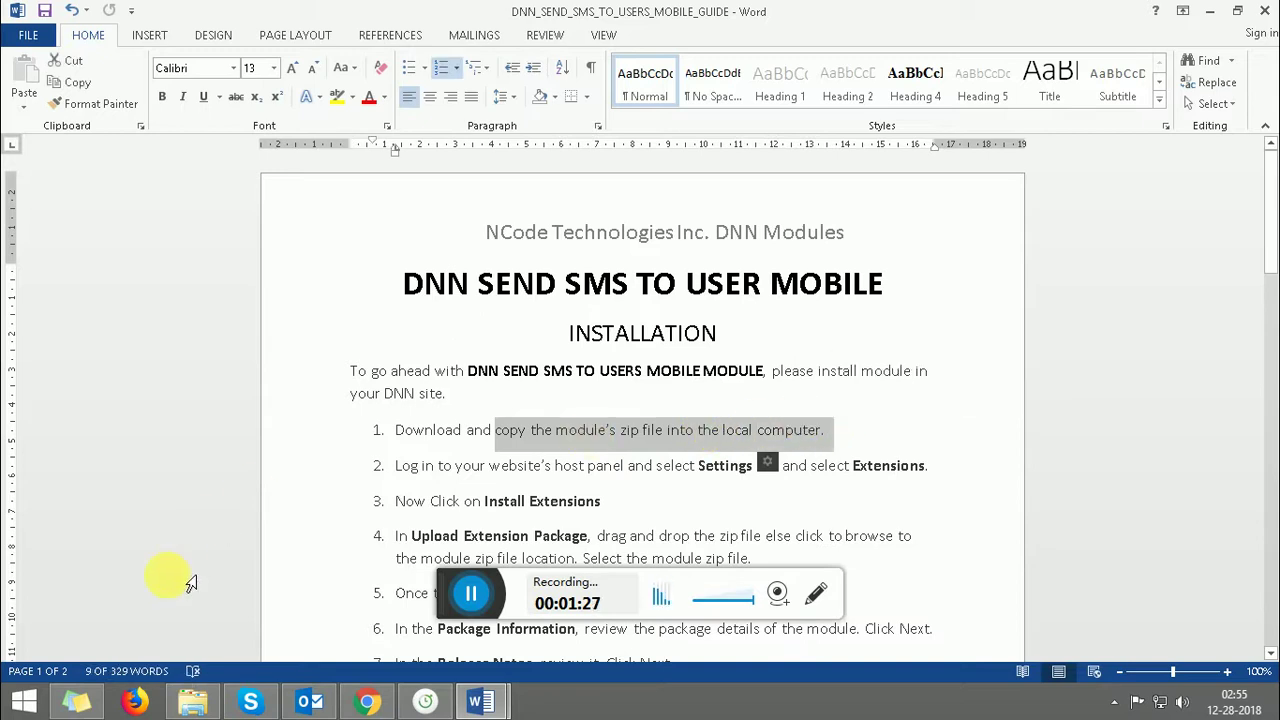
- Select the SEND SMS TO USER MOBILE_1.0.0_Install zip in File Explorer, then return to the DNN site
click(192, 701)
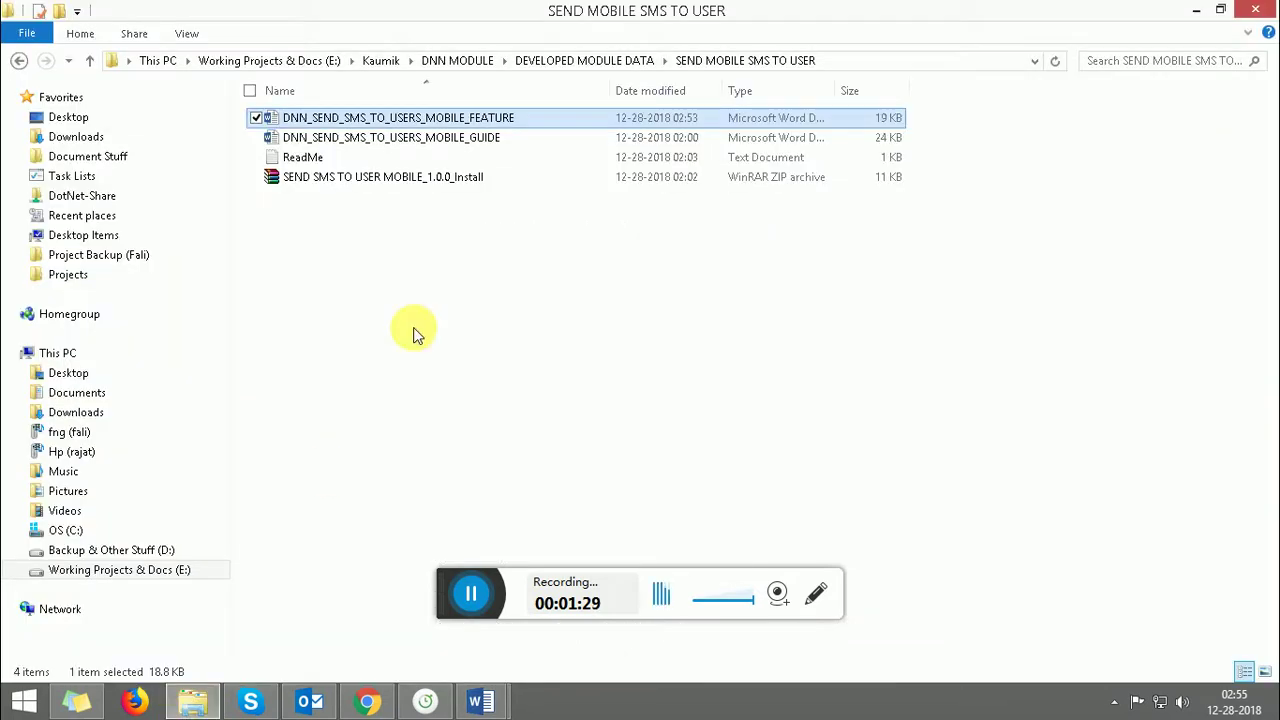
click(395, 178)
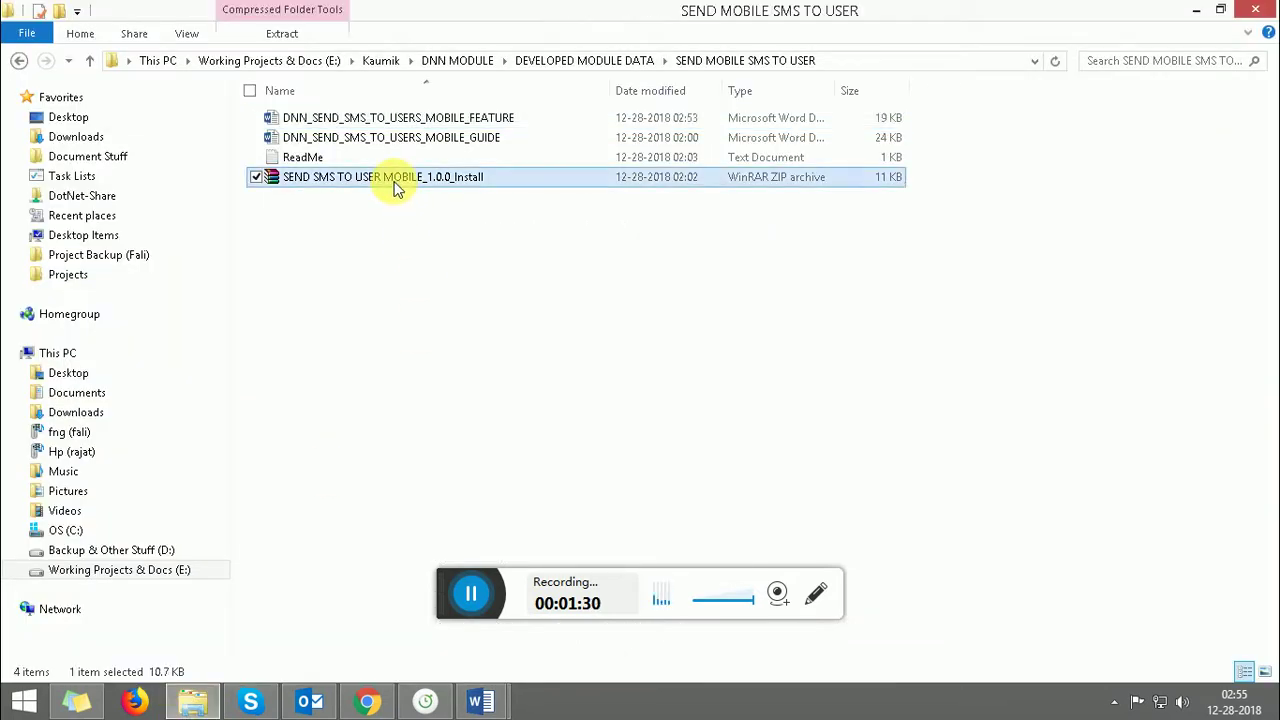
click(366, 702)
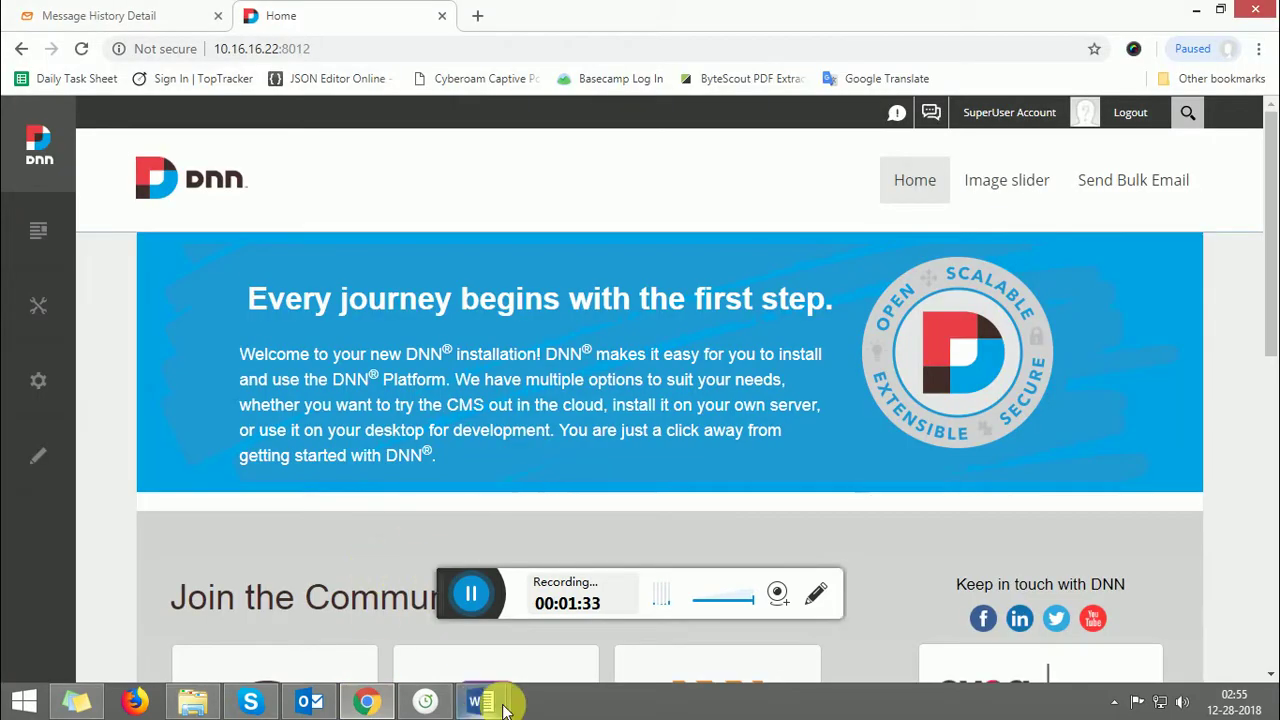
- Bring the Word guide back, mark its Install Extensions step 3, then return to the DNN home page
mouse_move(480, 701)
mouse_move(600, 546)
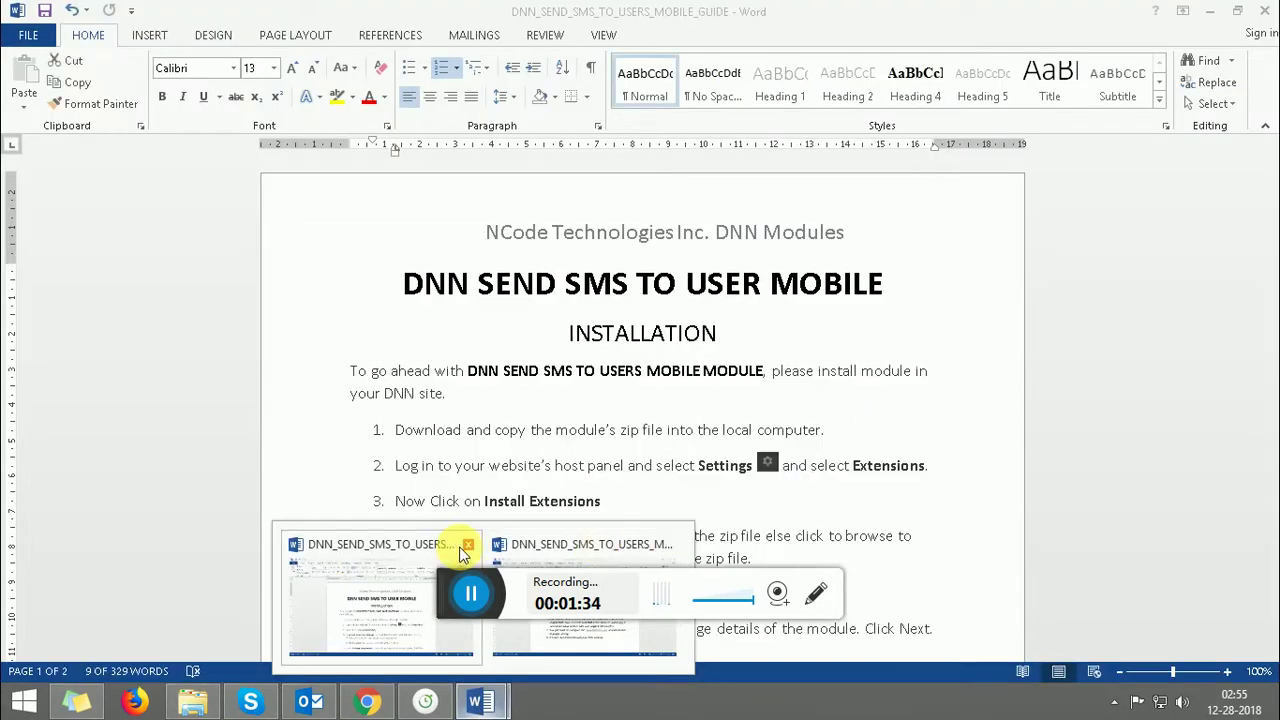
click(420, 544)
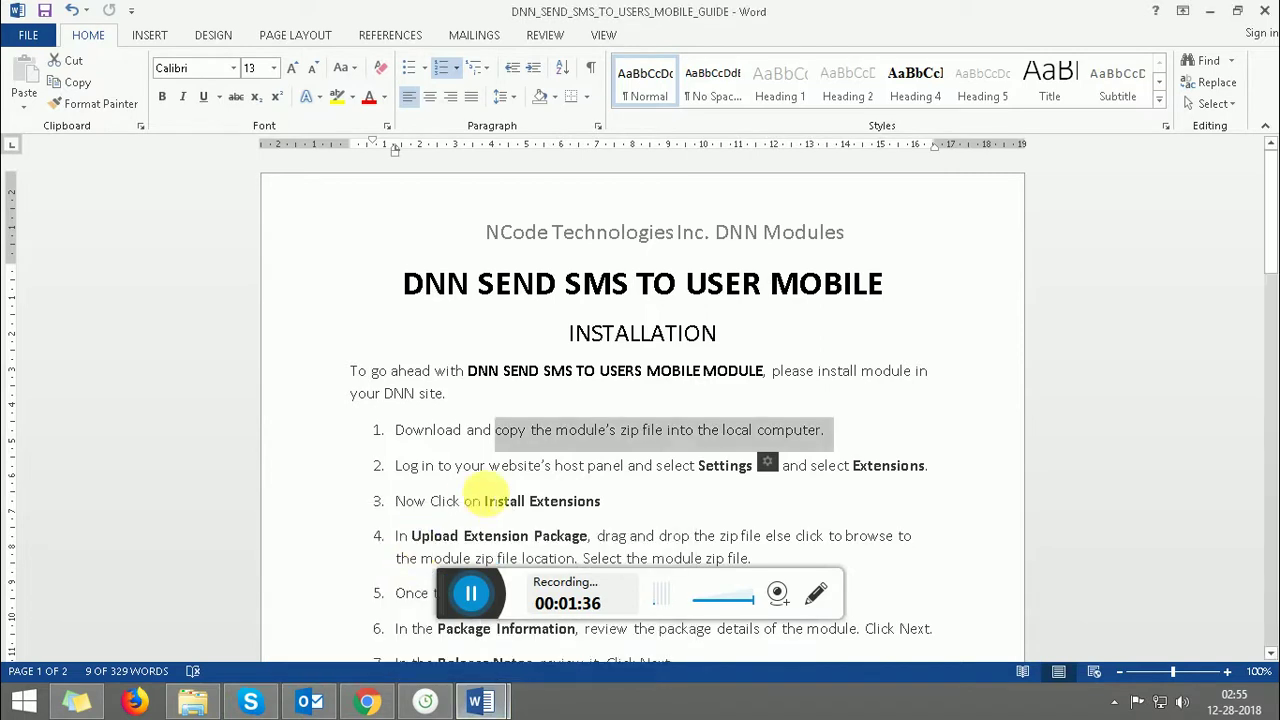
click(464, 500)
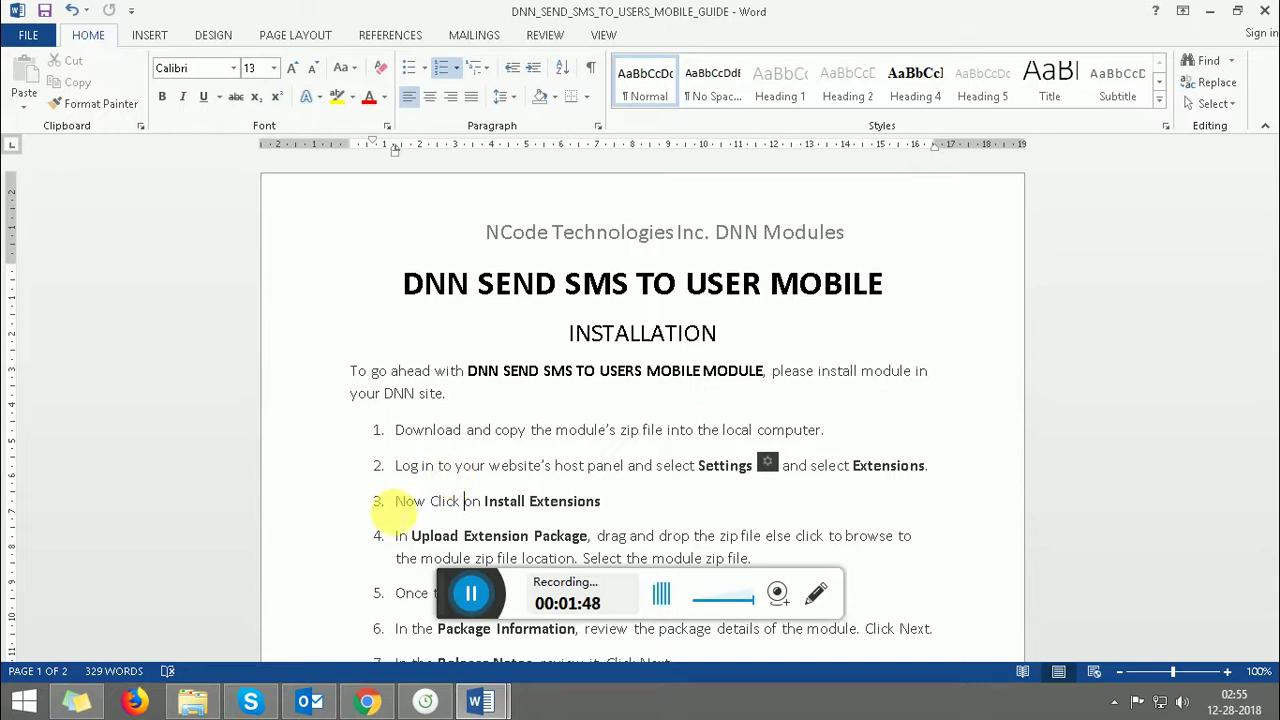
click(362, 702)
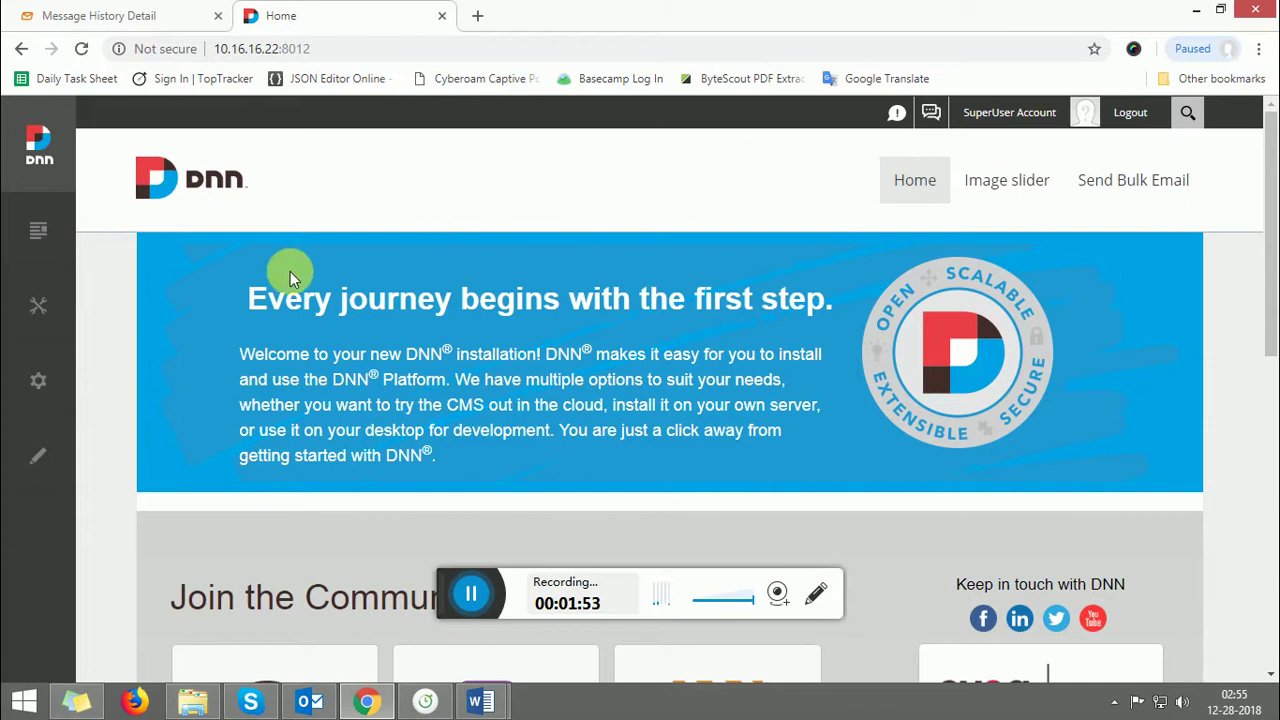
- Go to Settings > Extensions in the persona bar and start Install Extension
mouse_move(42, 316)
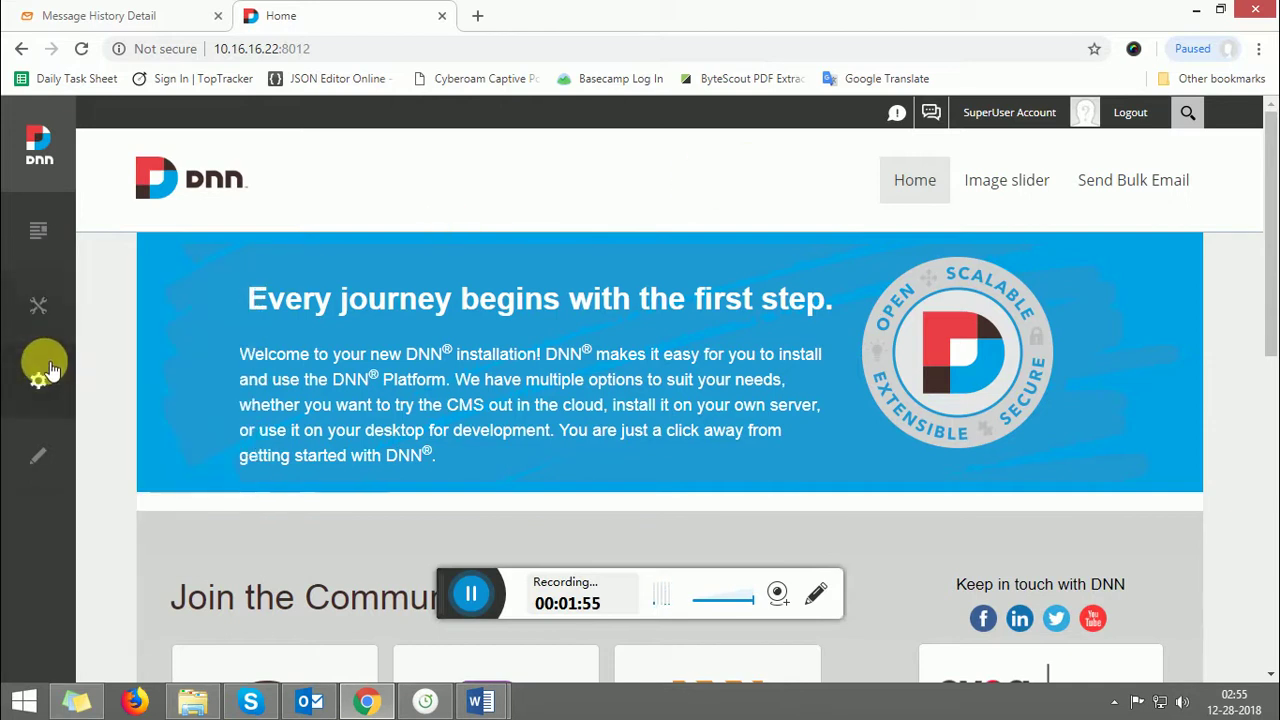
mouse_move(40, 370)
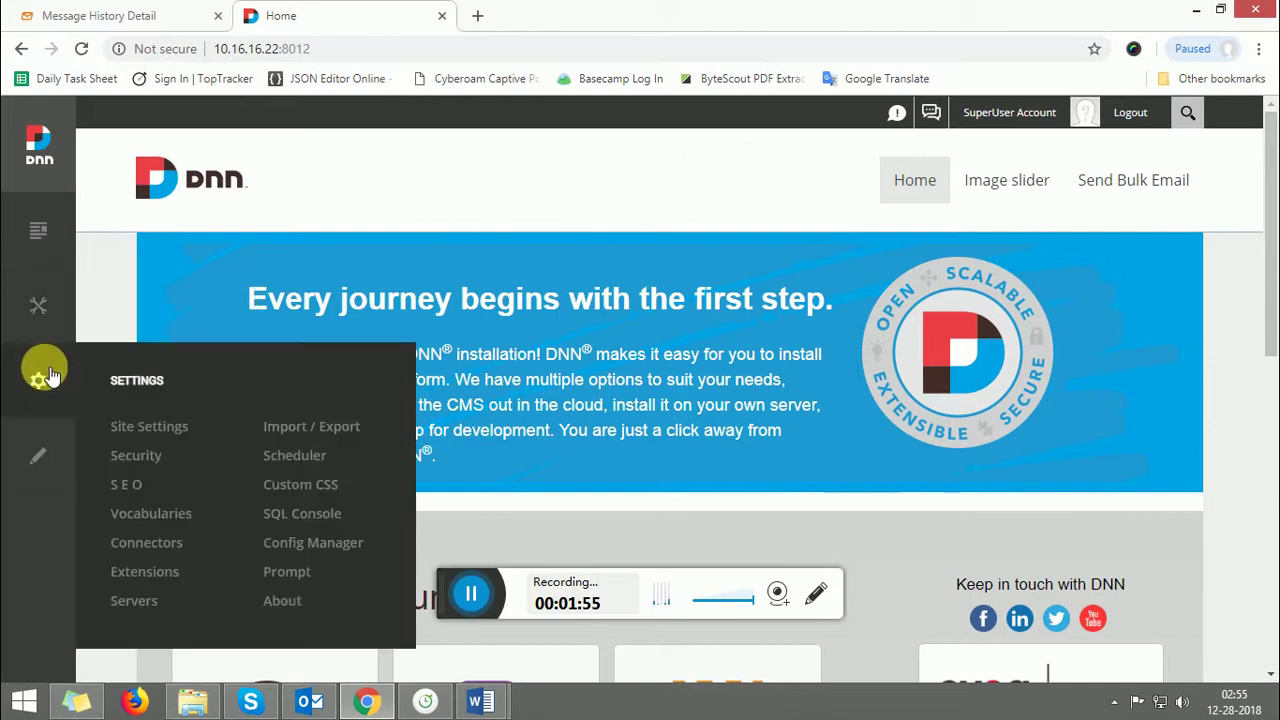
click(144, 570)
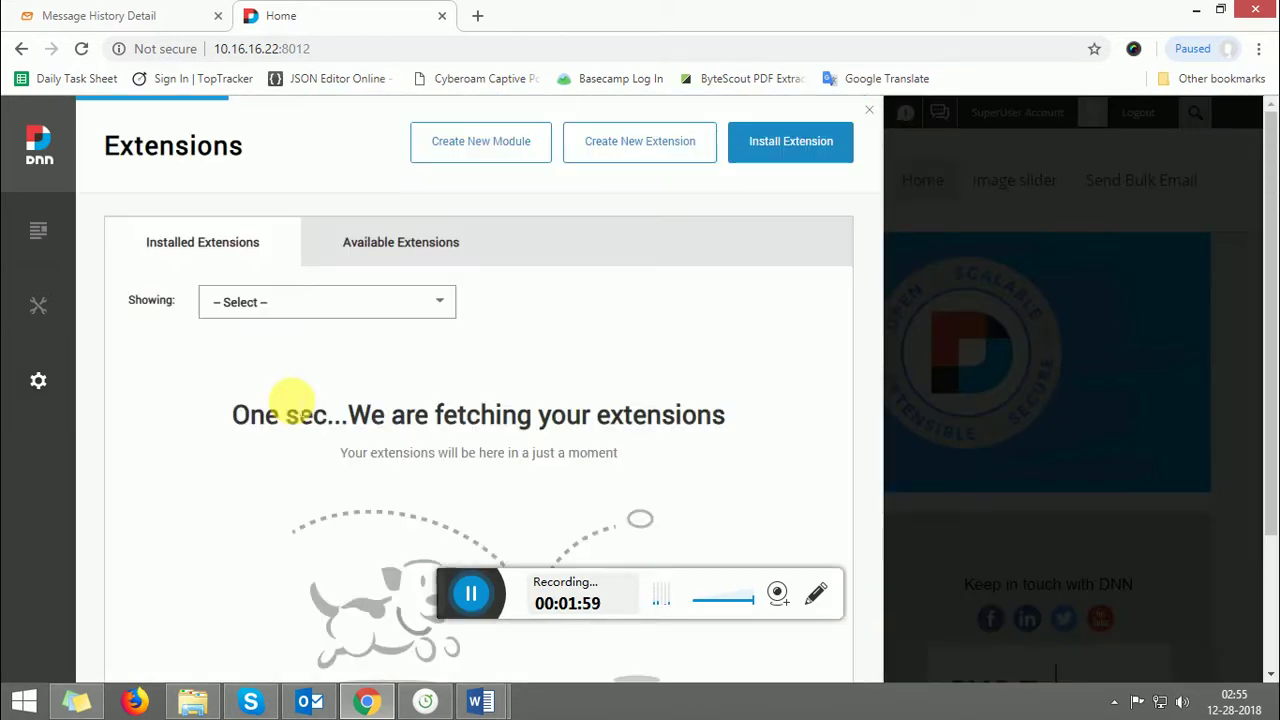
click(750, 145)
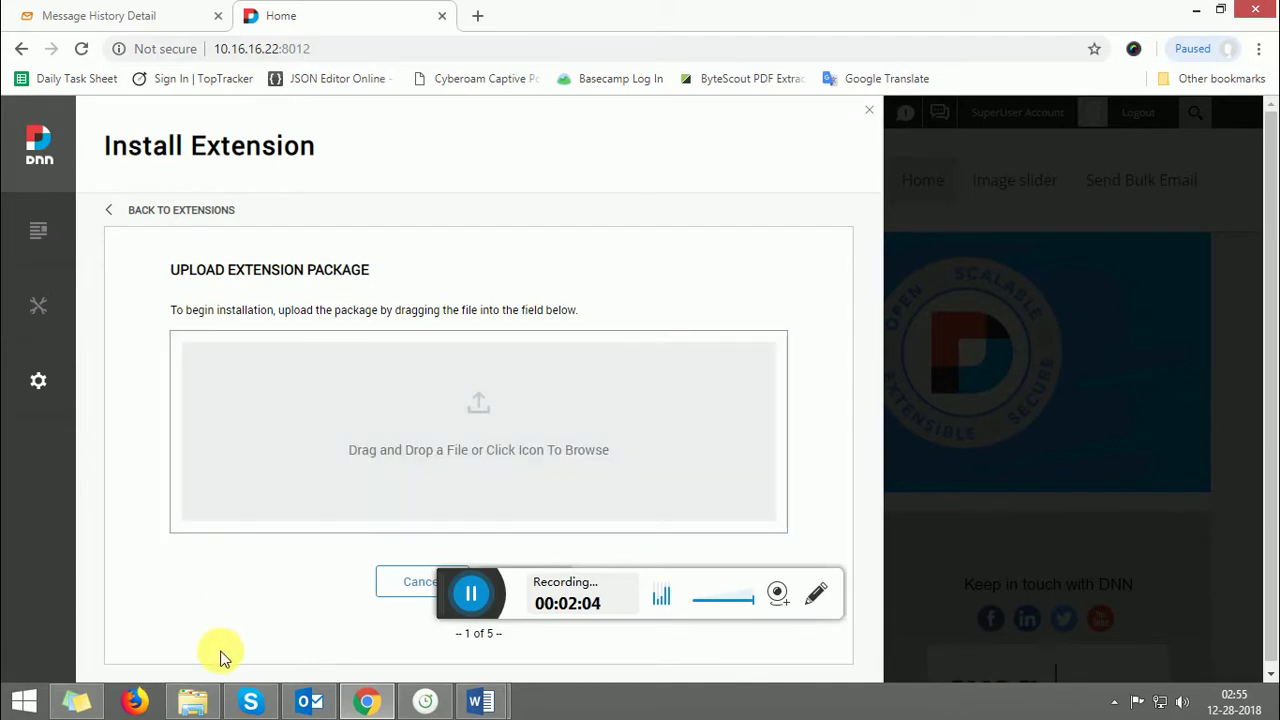
- Drag SEND SMS TO USER MOBILE_1.0.0_Install.zip from its folder onto the Install Extension drop zone
mouse_move(200, 697)
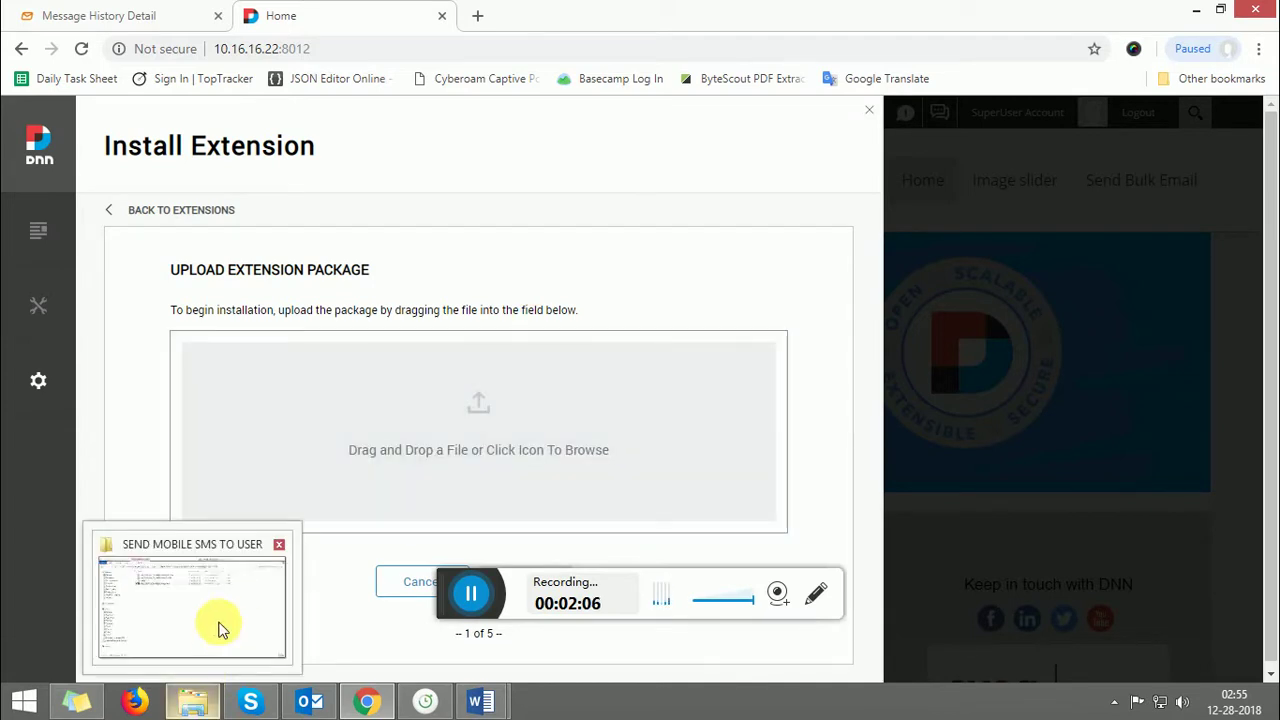
click(220, 623)
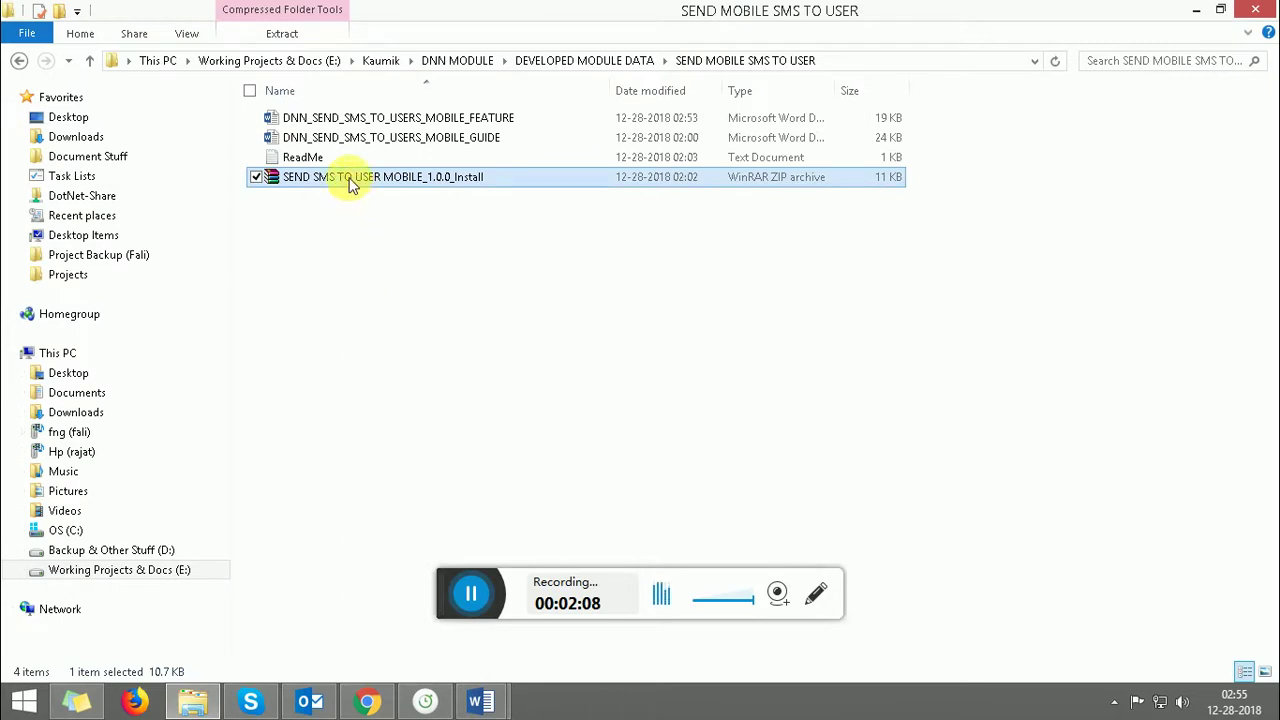
drag(349, 183, 396, 448)
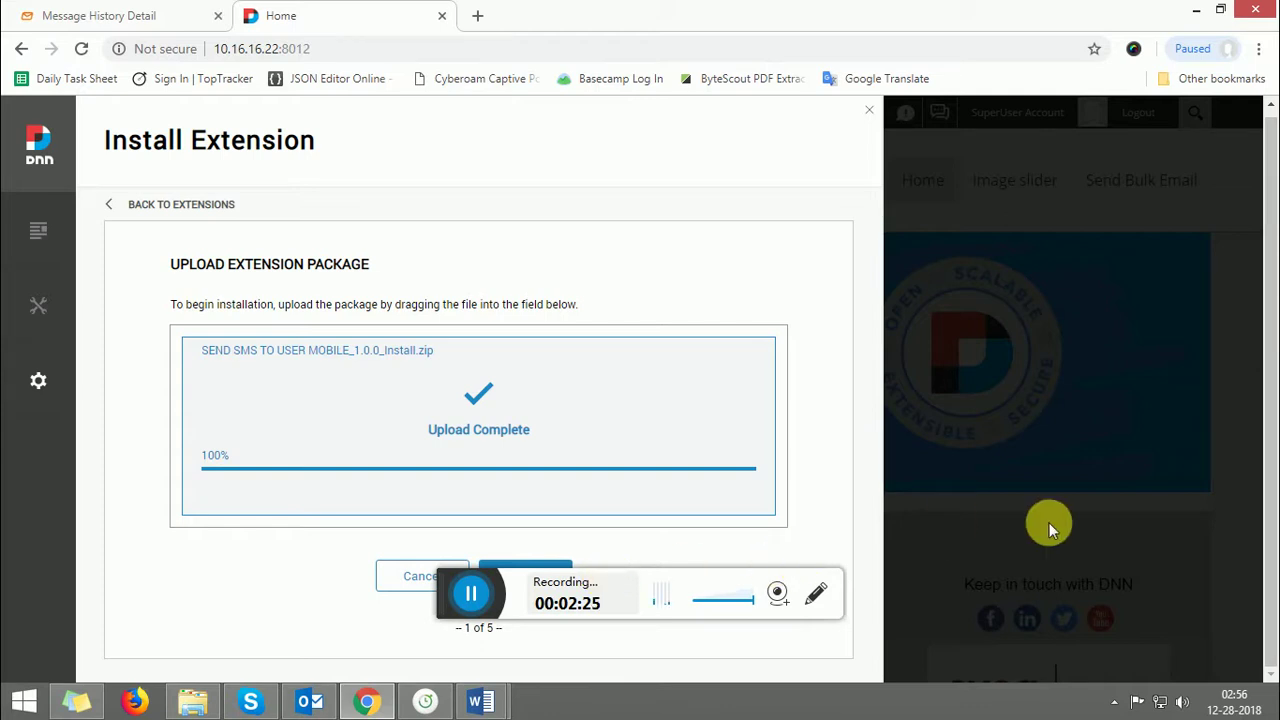
- Step past package information and release notes, accept the license, and install SEND SMS TO USER MOBILE
click(521, 566)
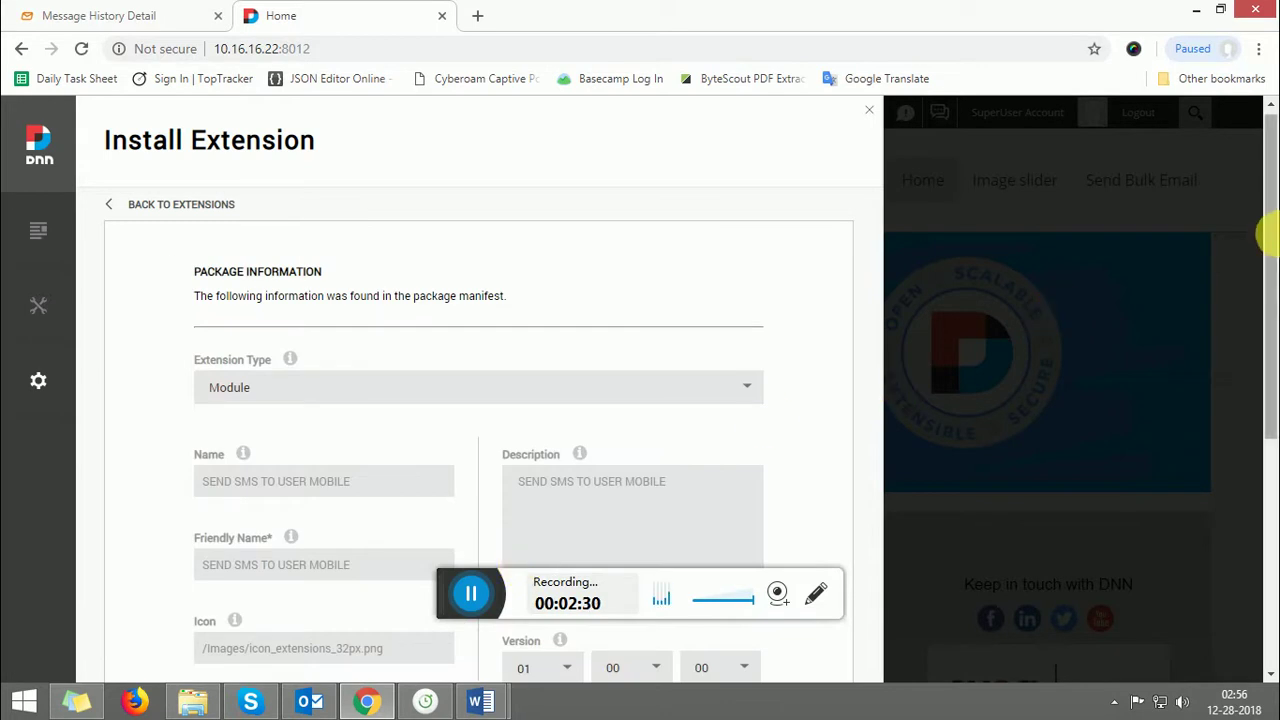
drag(1262, 240, 1267, 420)
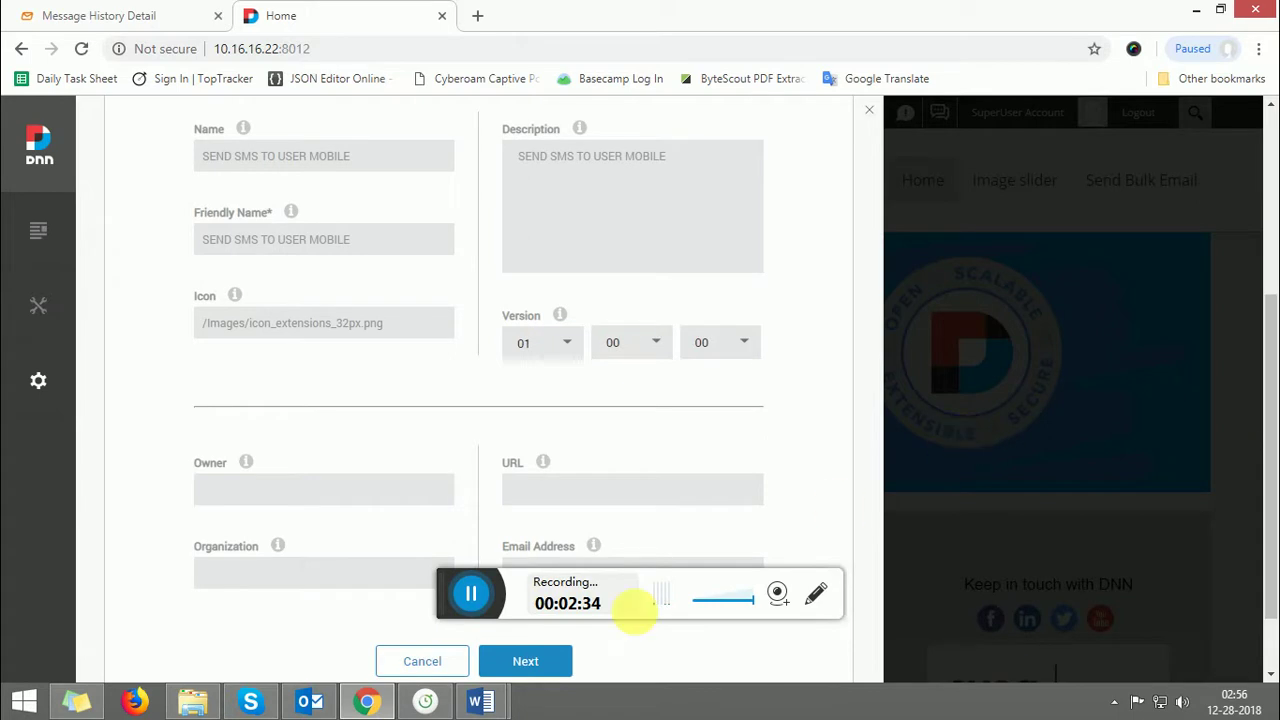
click(528, 668)
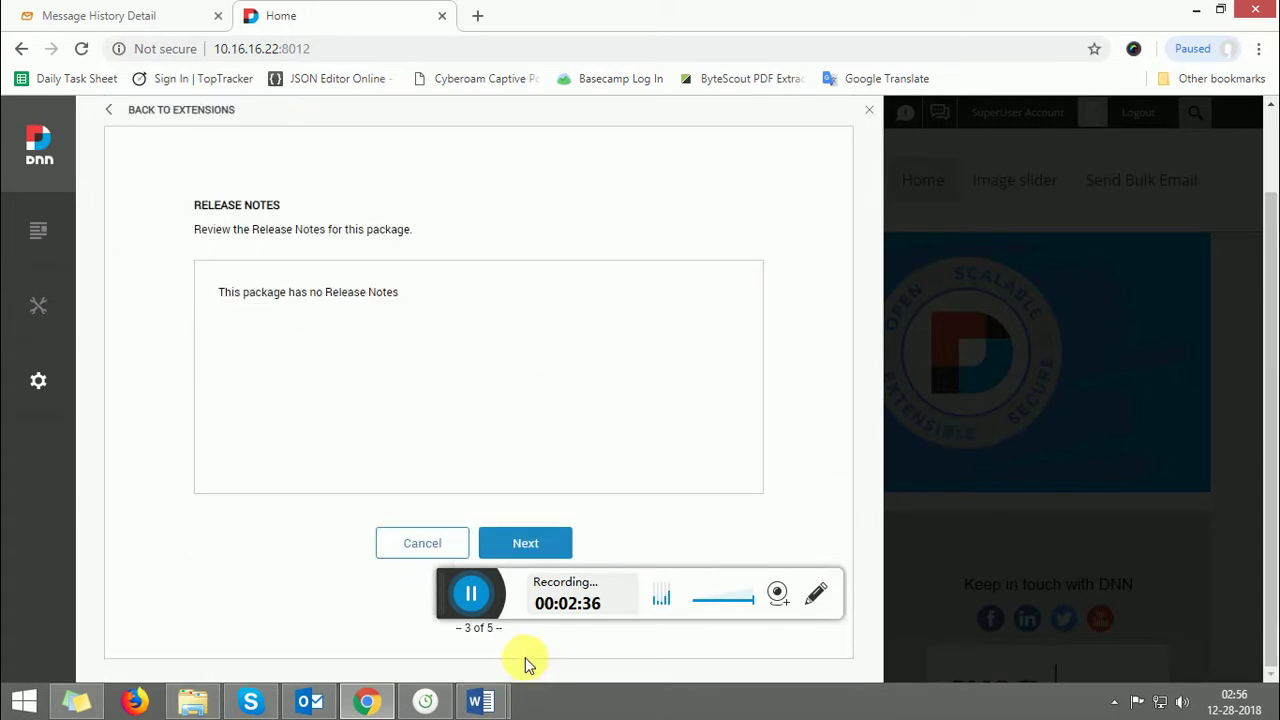
click(528, 543)
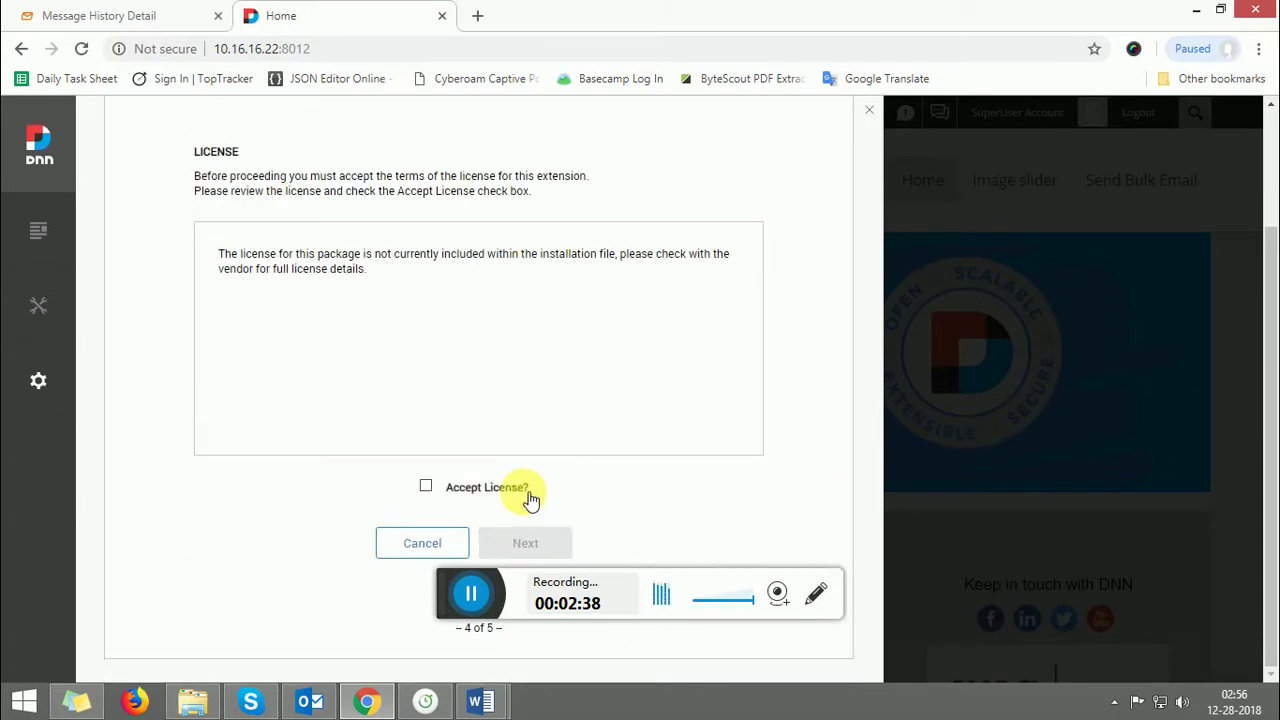
click(506, 490)
click(516, 538)
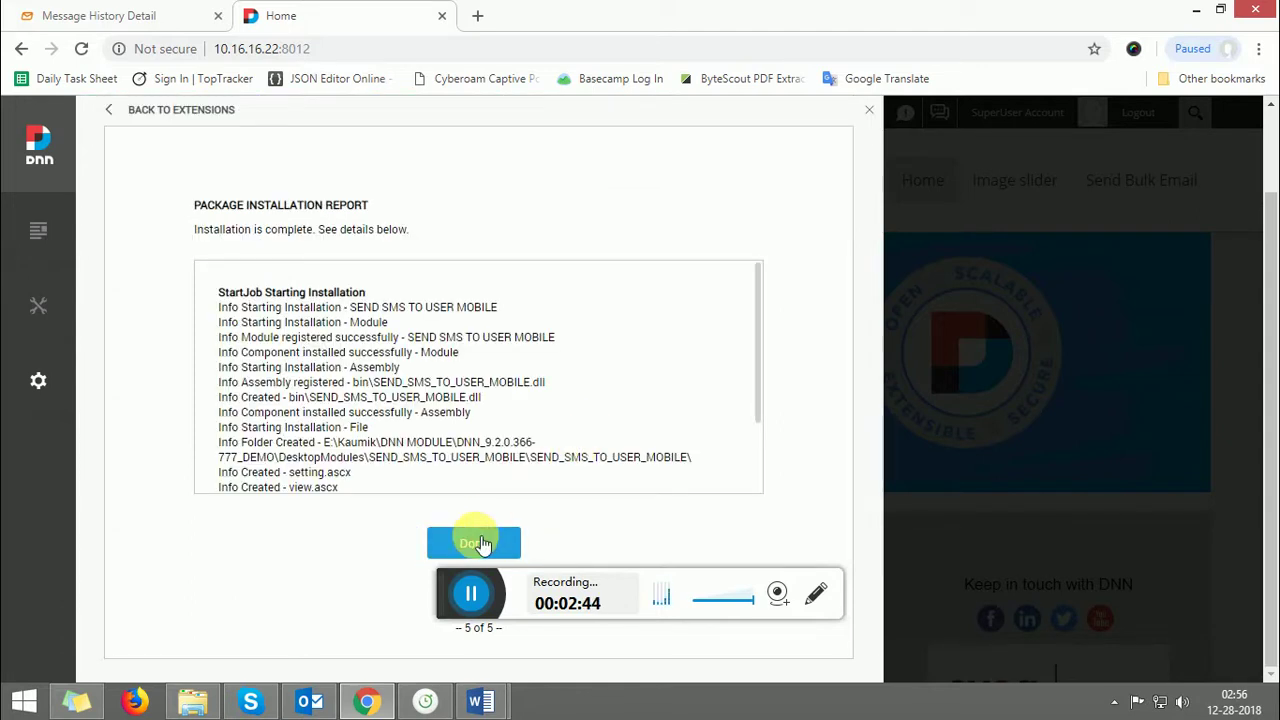
click(474, 540)
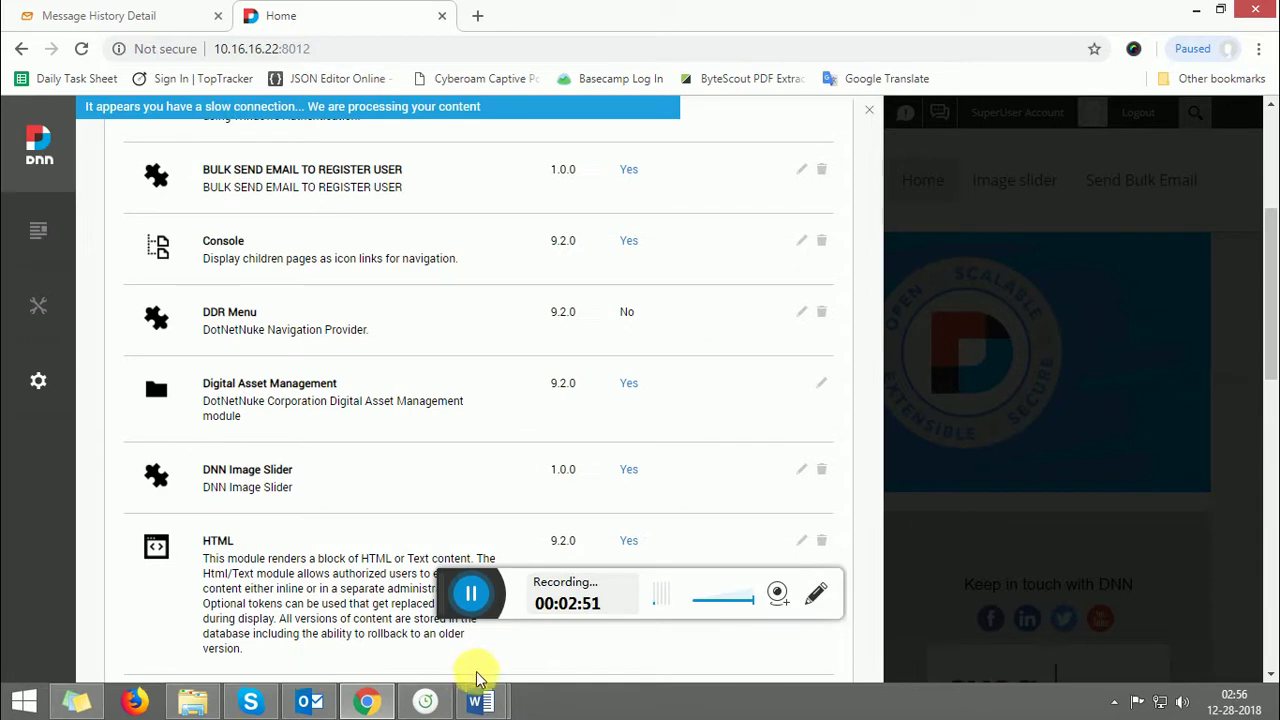
- Read the Word guide down to step 9, then close the DNN Extensions panel
mouse_move(475, 705)
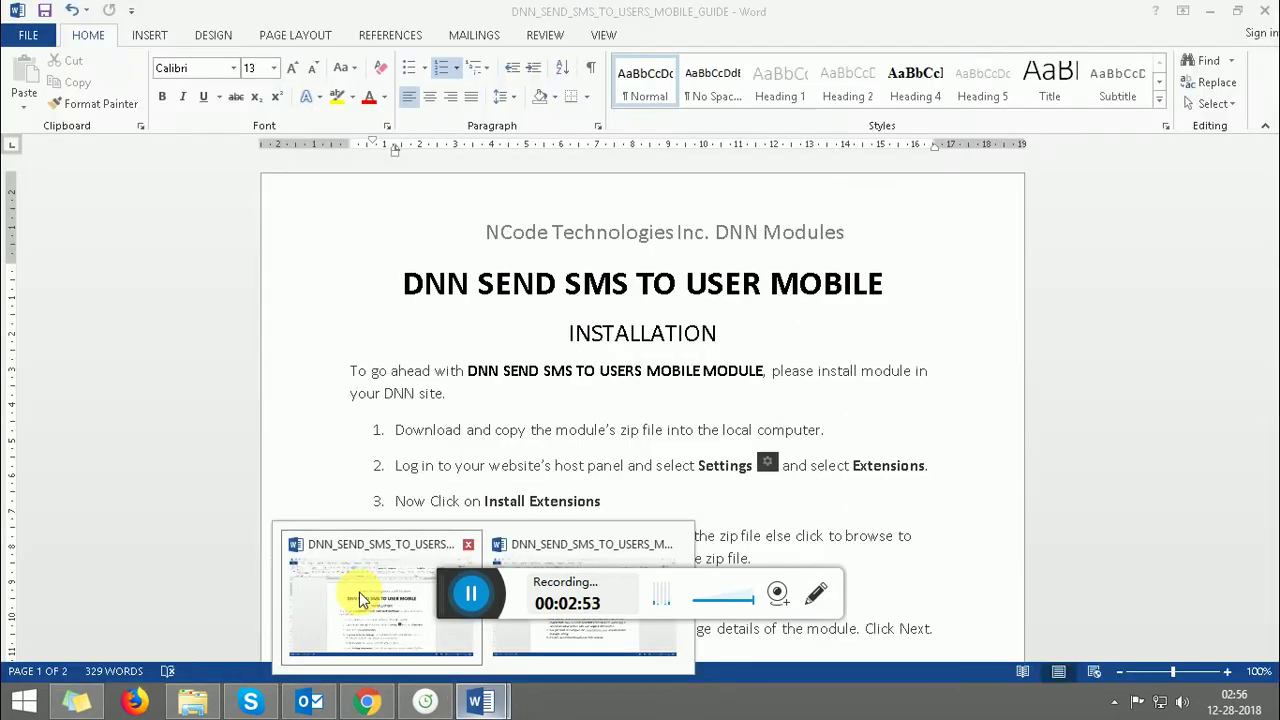
click(357, 594)
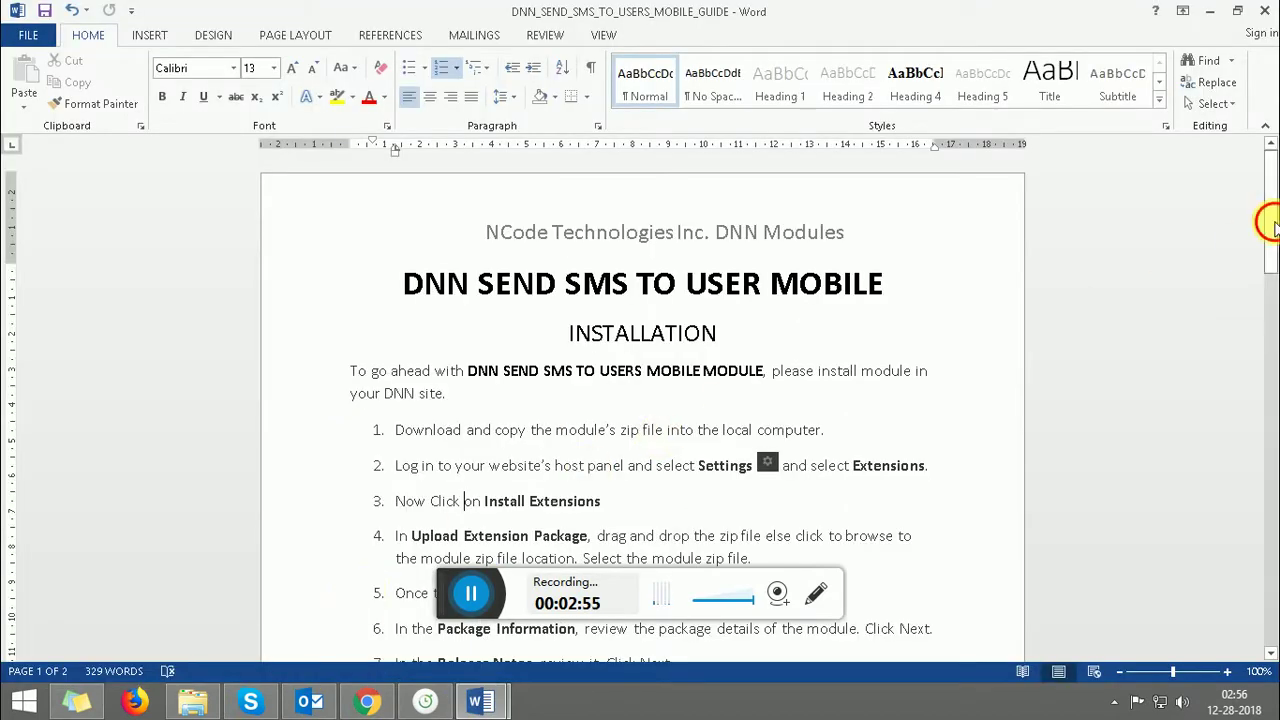
drag(1268, 224, 1270, 268)
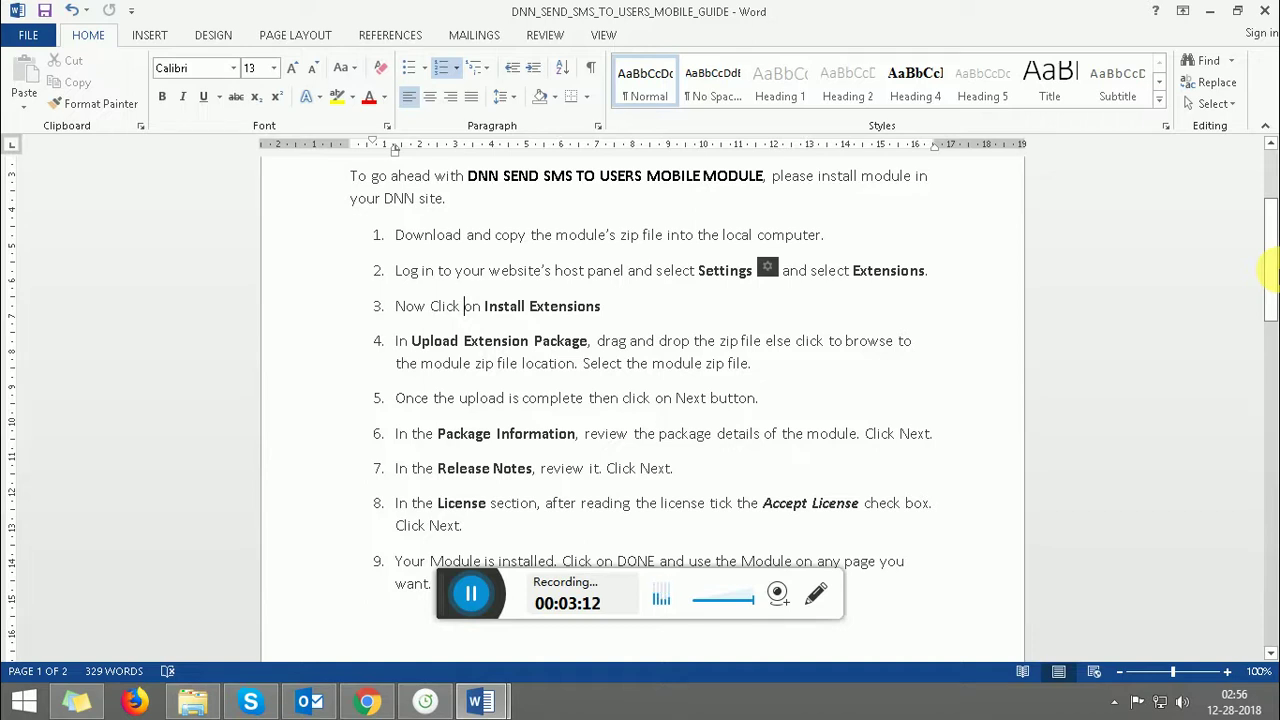
drag(1268, 271, 1272, 315)
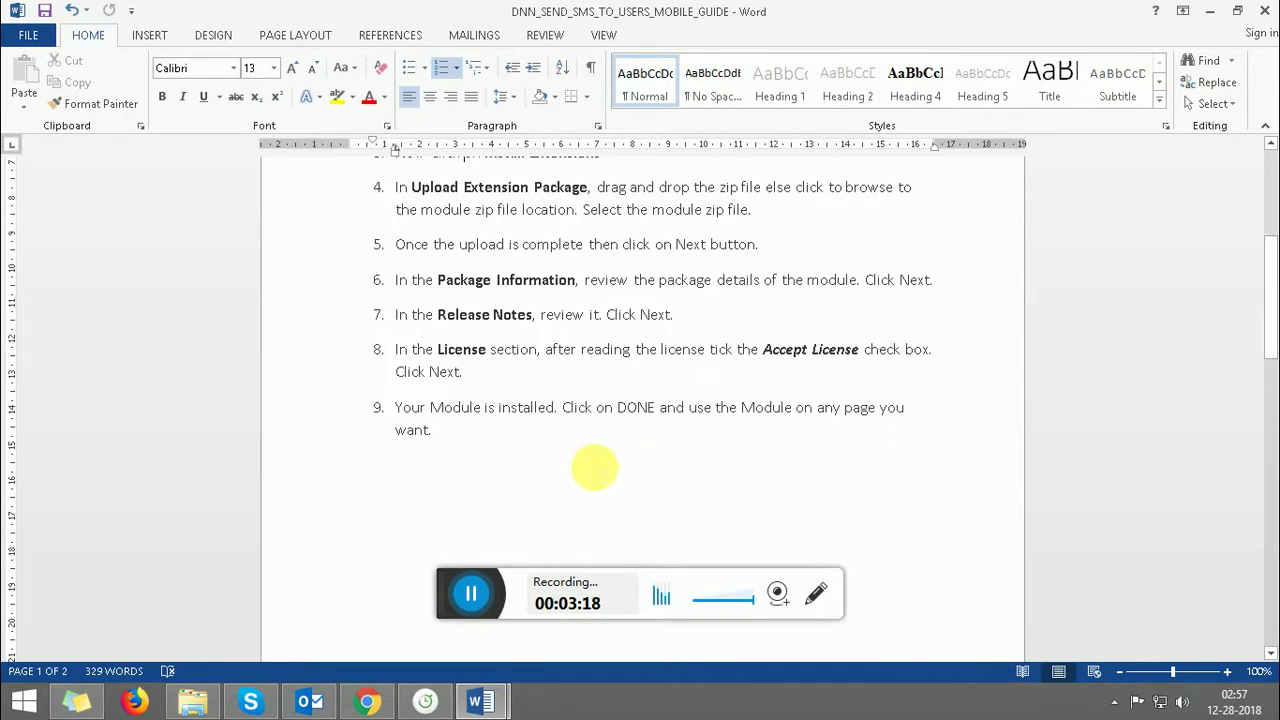
click(445, 410)
drag(478, 410, 789, 423)
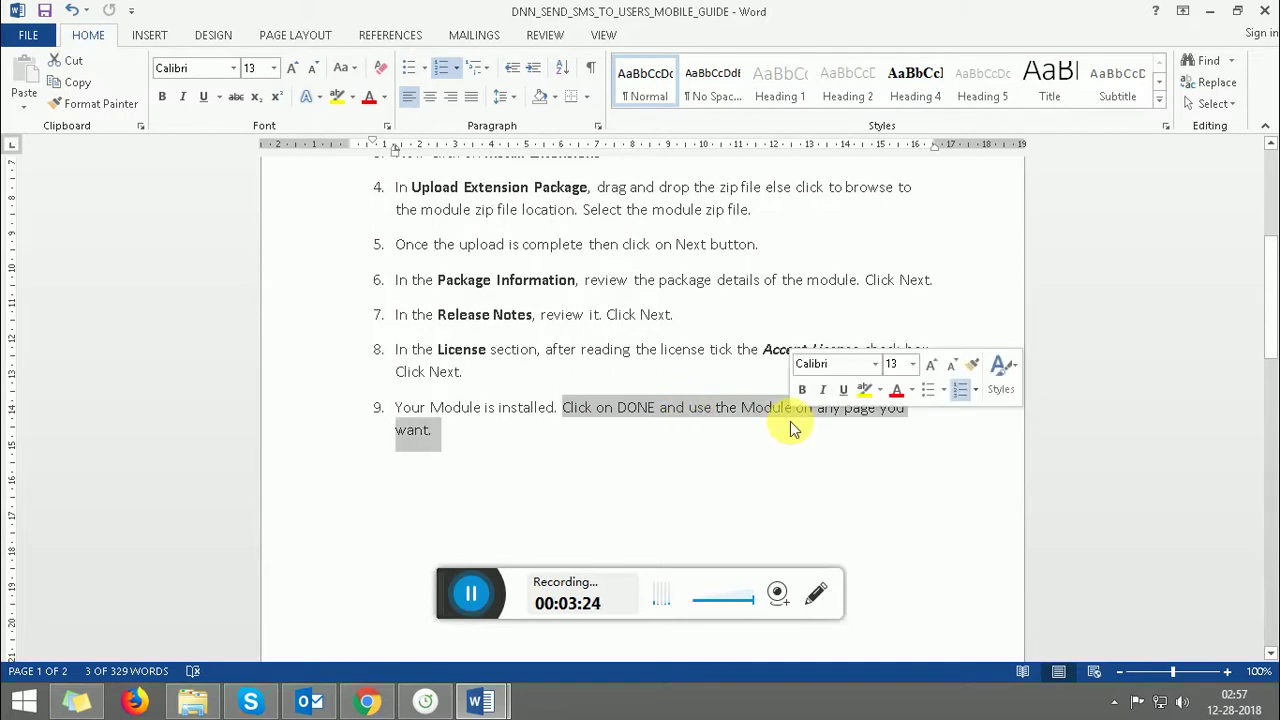
click(789, 423)
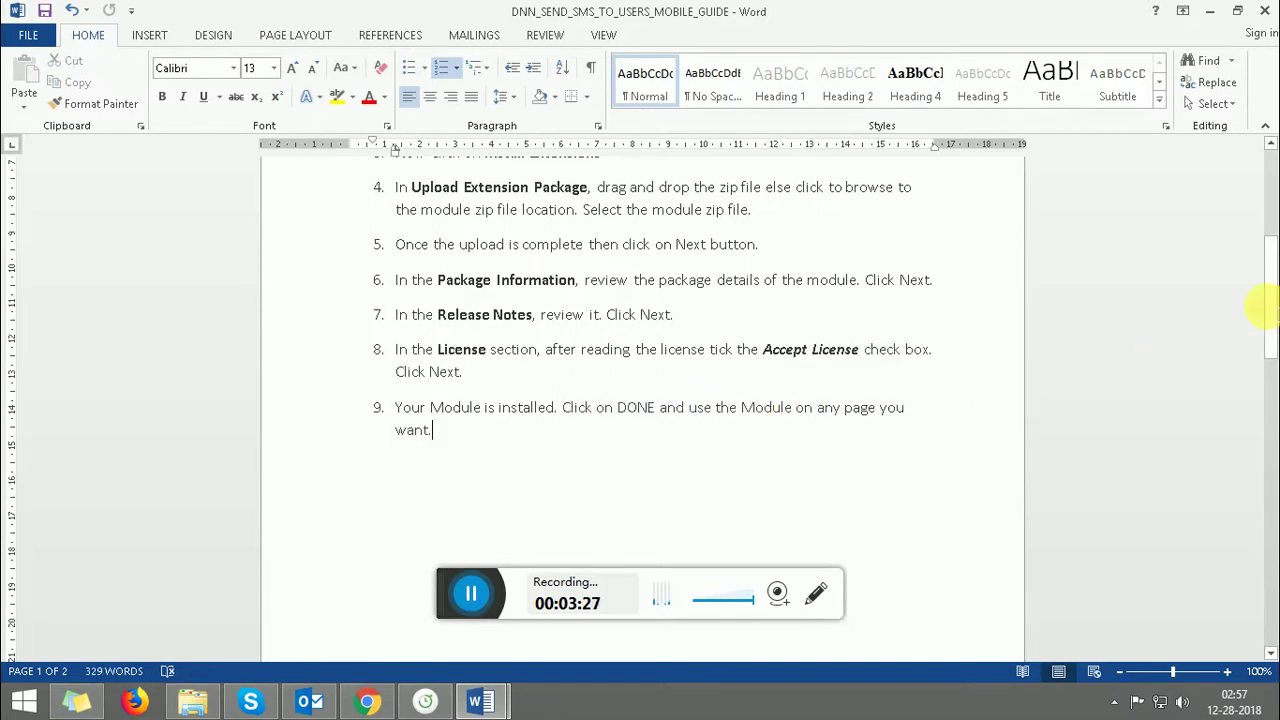
drag(1272, 298, 1270, 310)
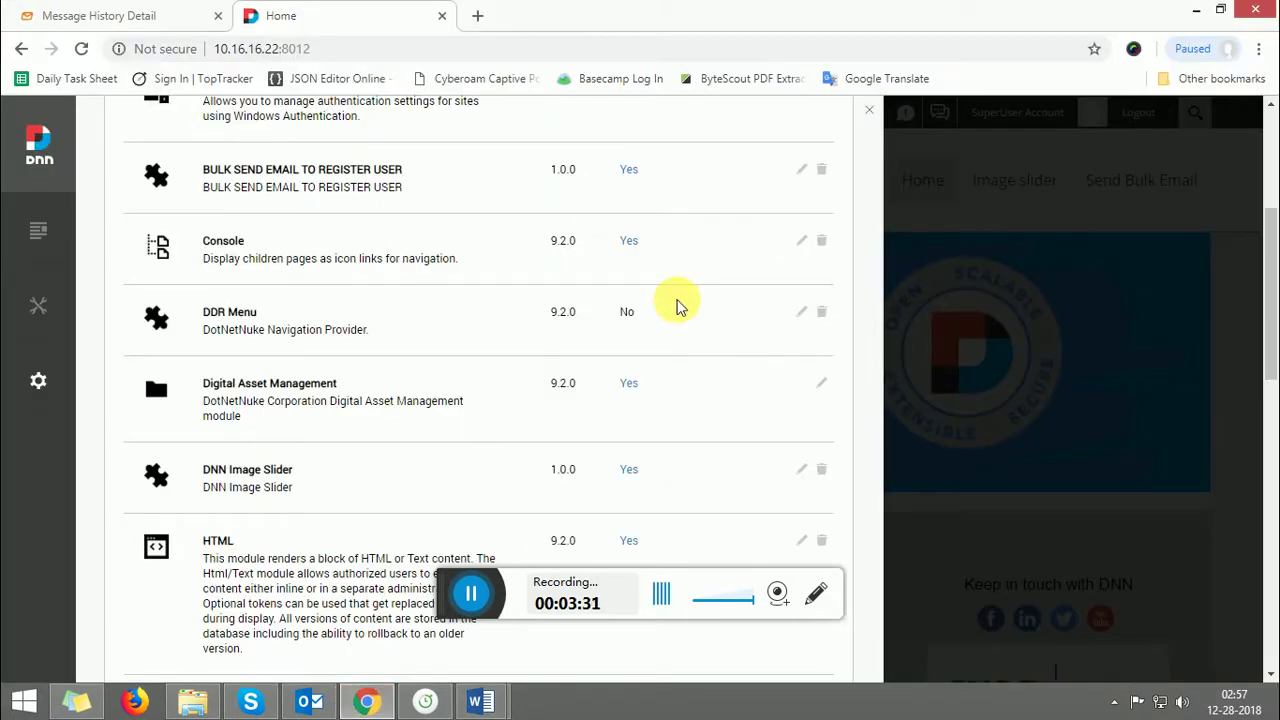
click(869, 111)
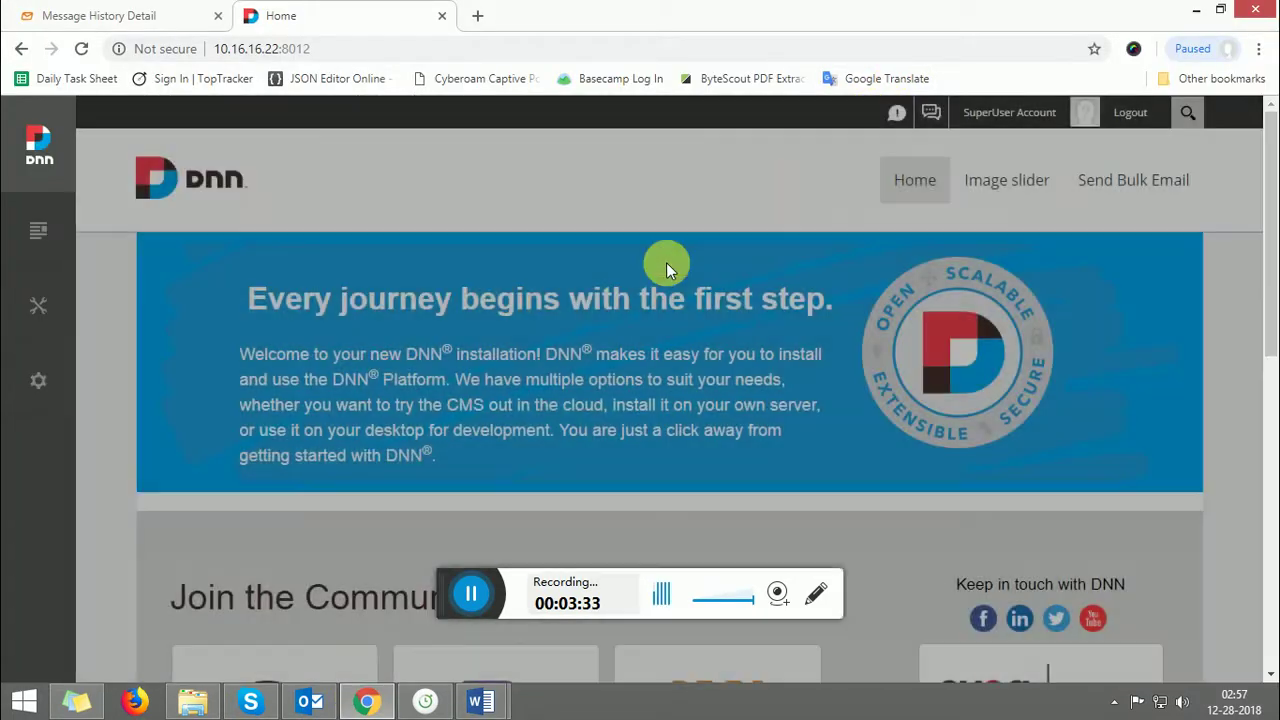
- Add a new page named 'SEND MOBILE SMS' from Content > Pages
mouse_move(30, 232)
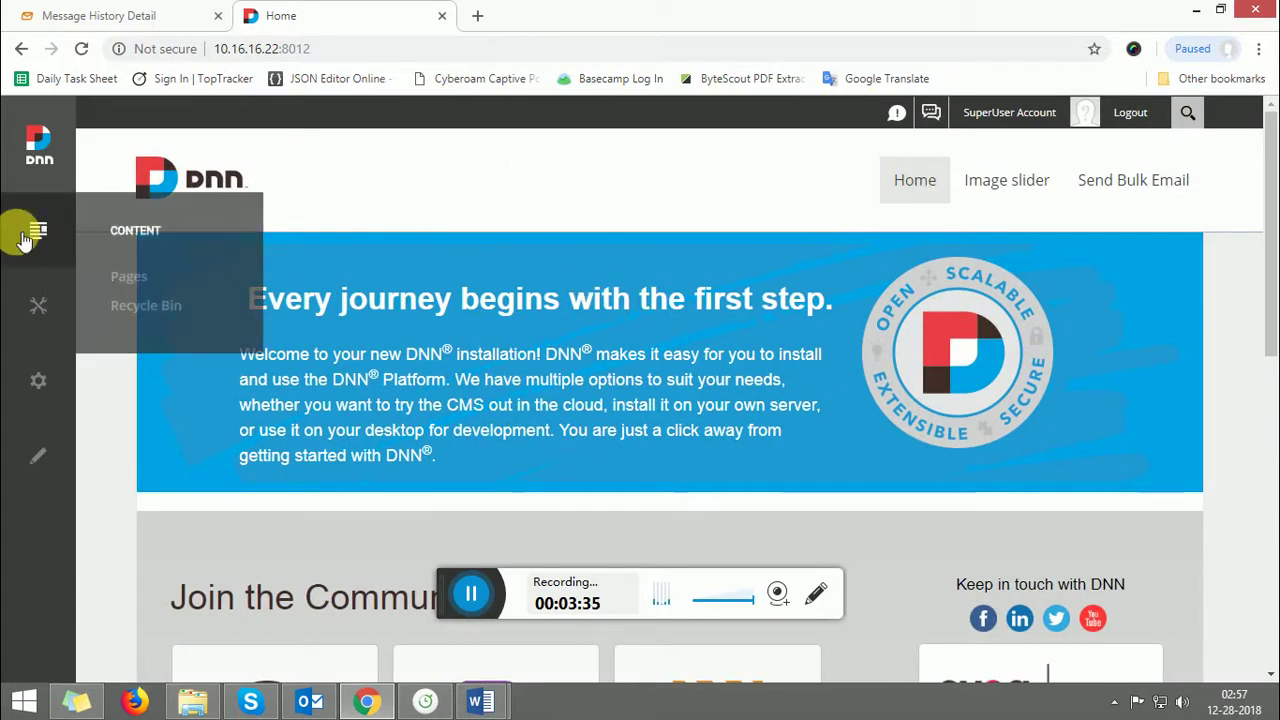
click(125, 278)
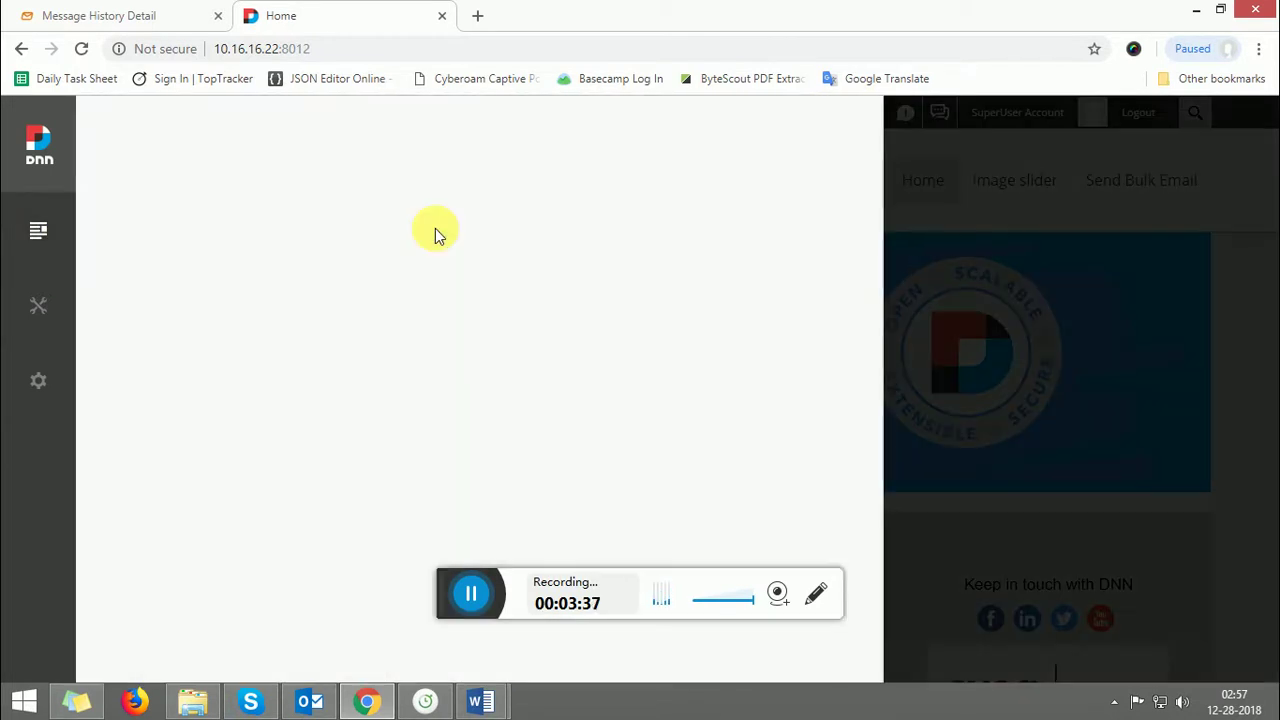
click(1083, 143)
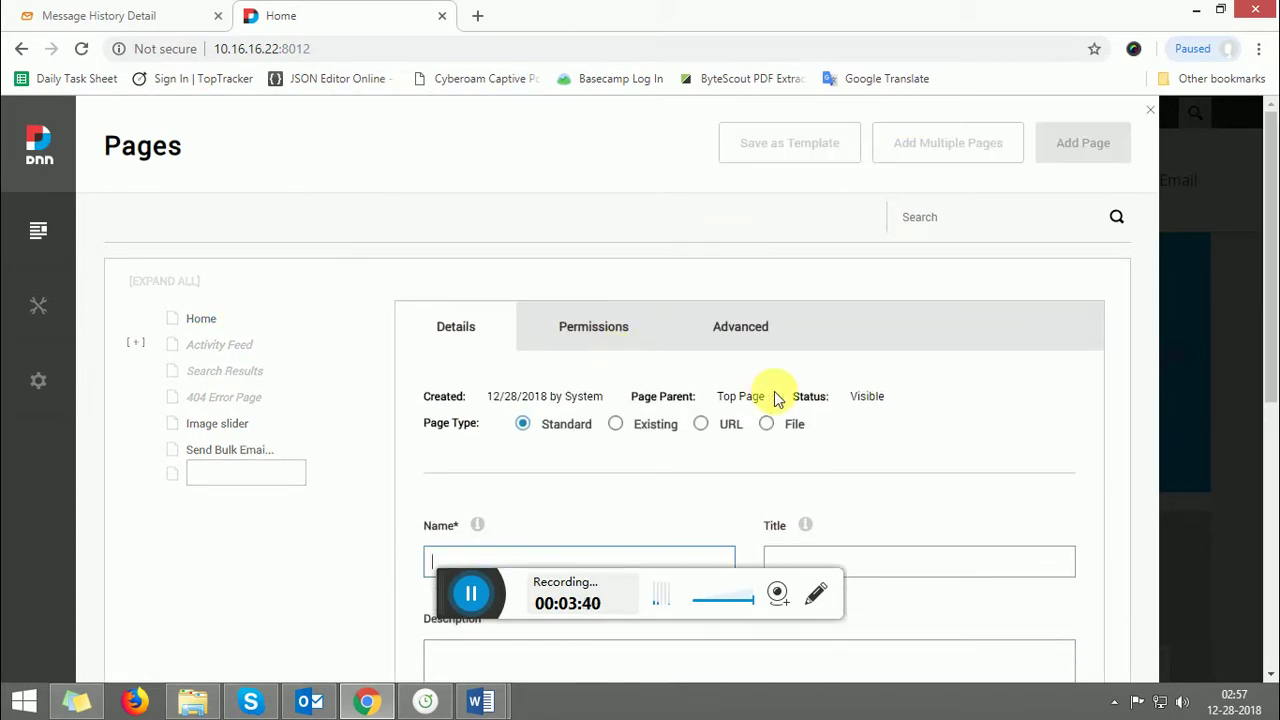
drag(1268, 302, 1270, 386)
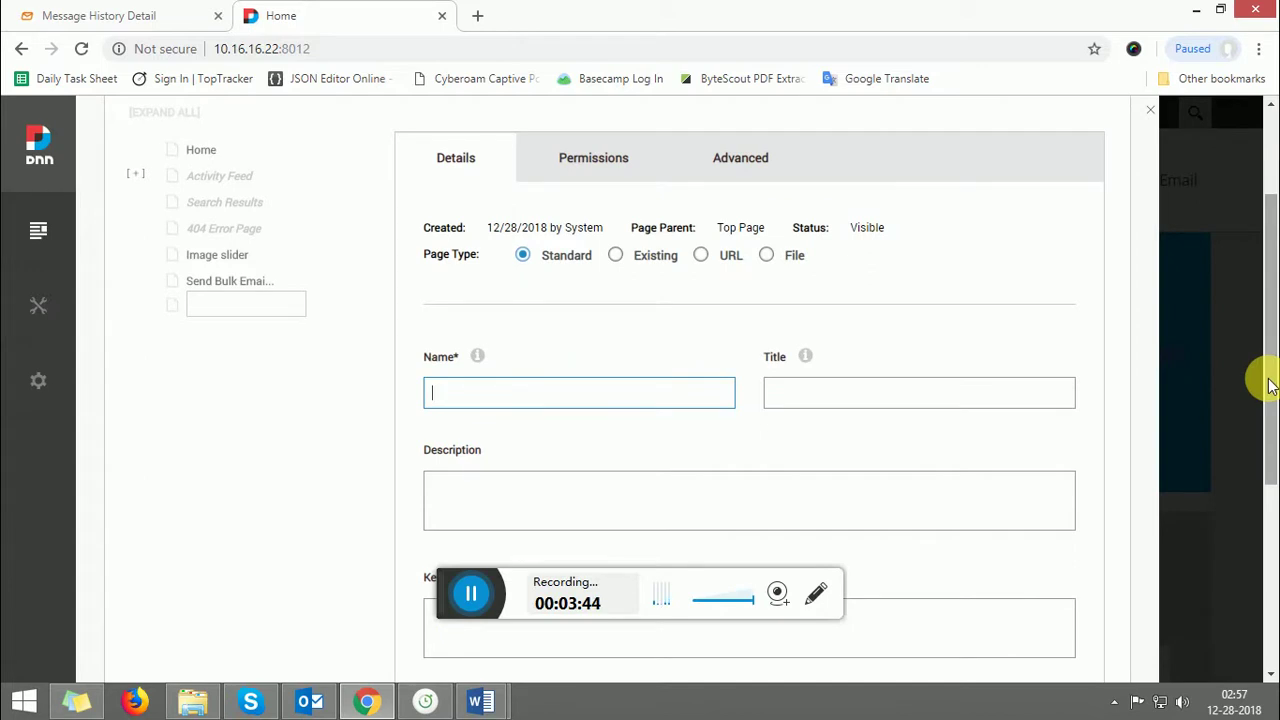
text(S)
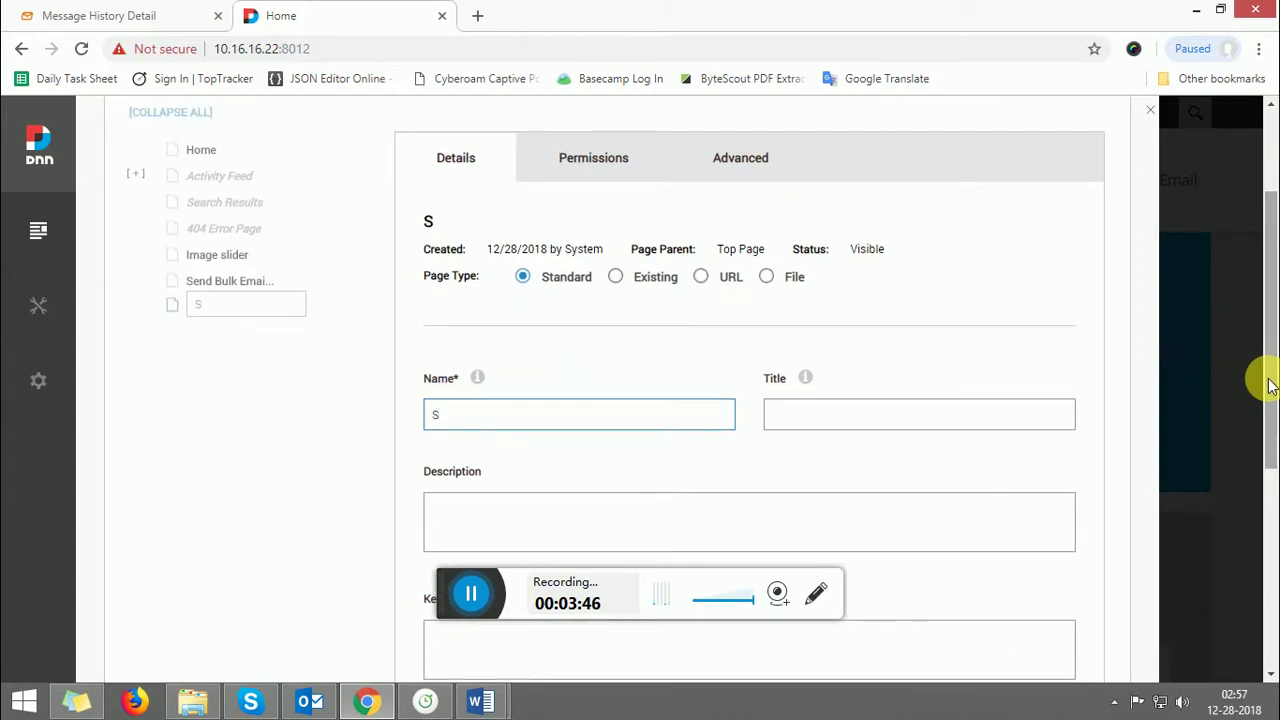
text(END  MOBIL)
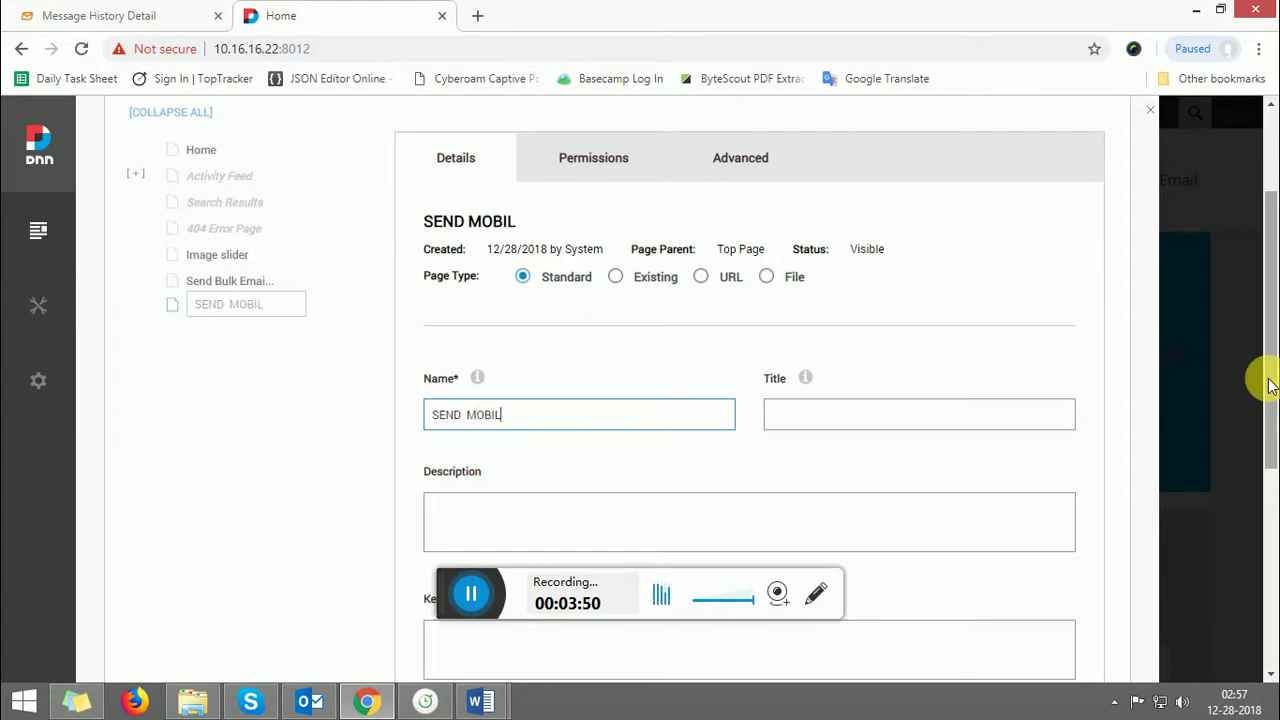
text(E SM)
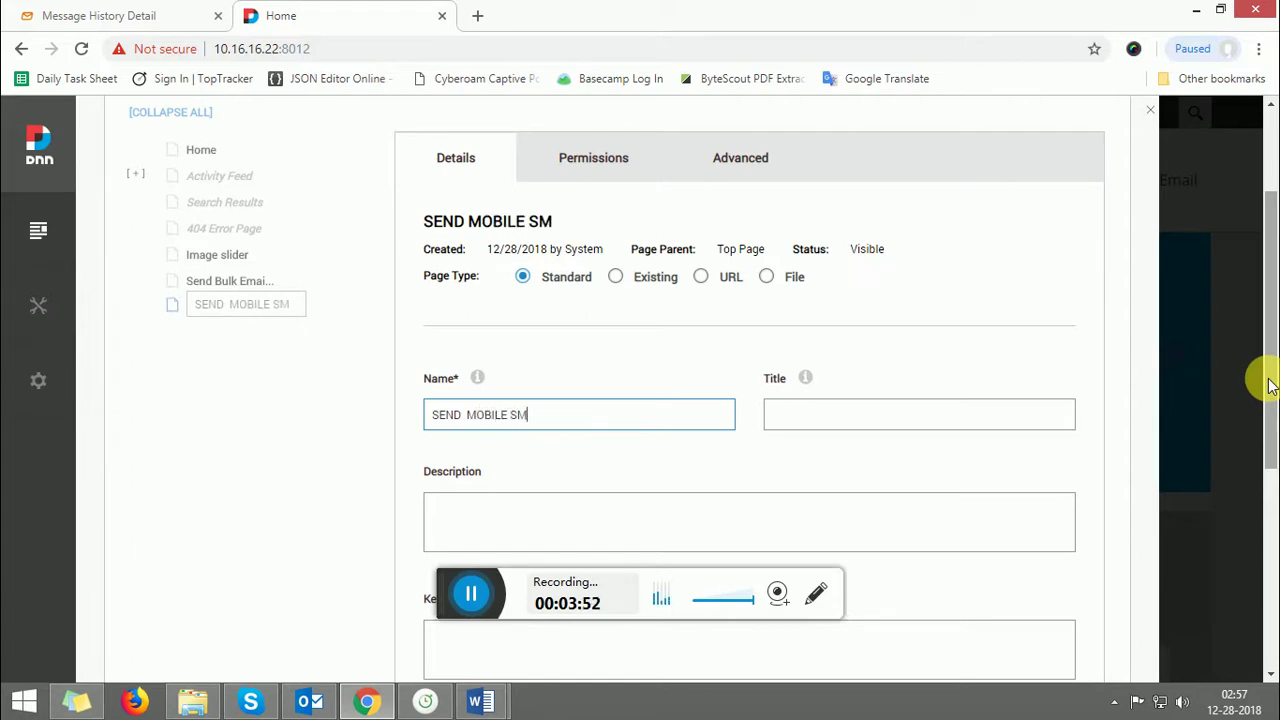
text(S)
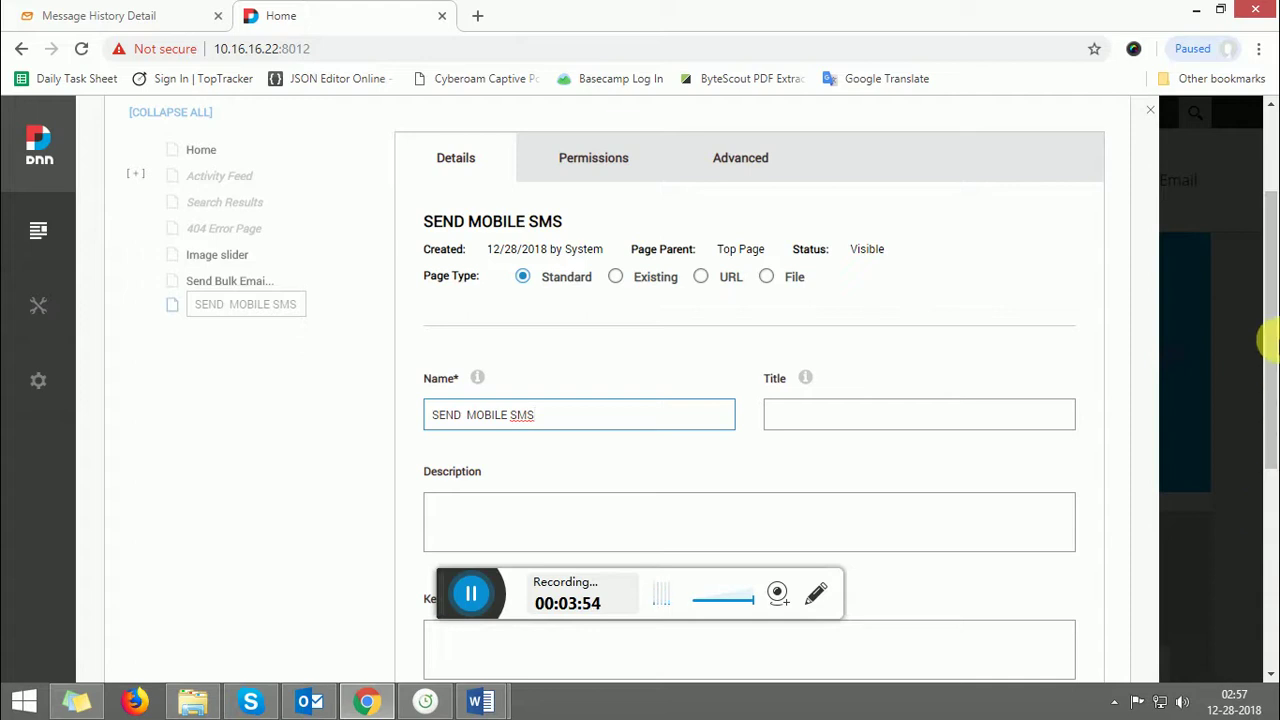
drag(1270, 230, 1266, 380)
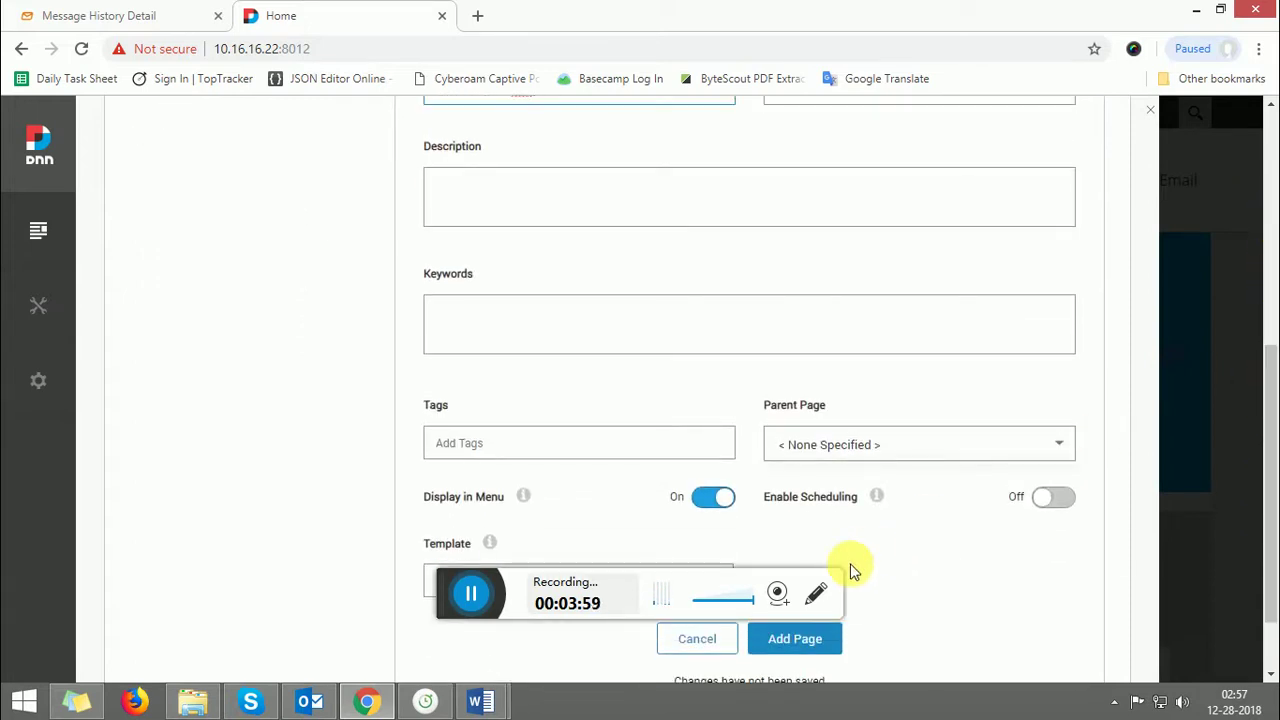
click(796, 643)
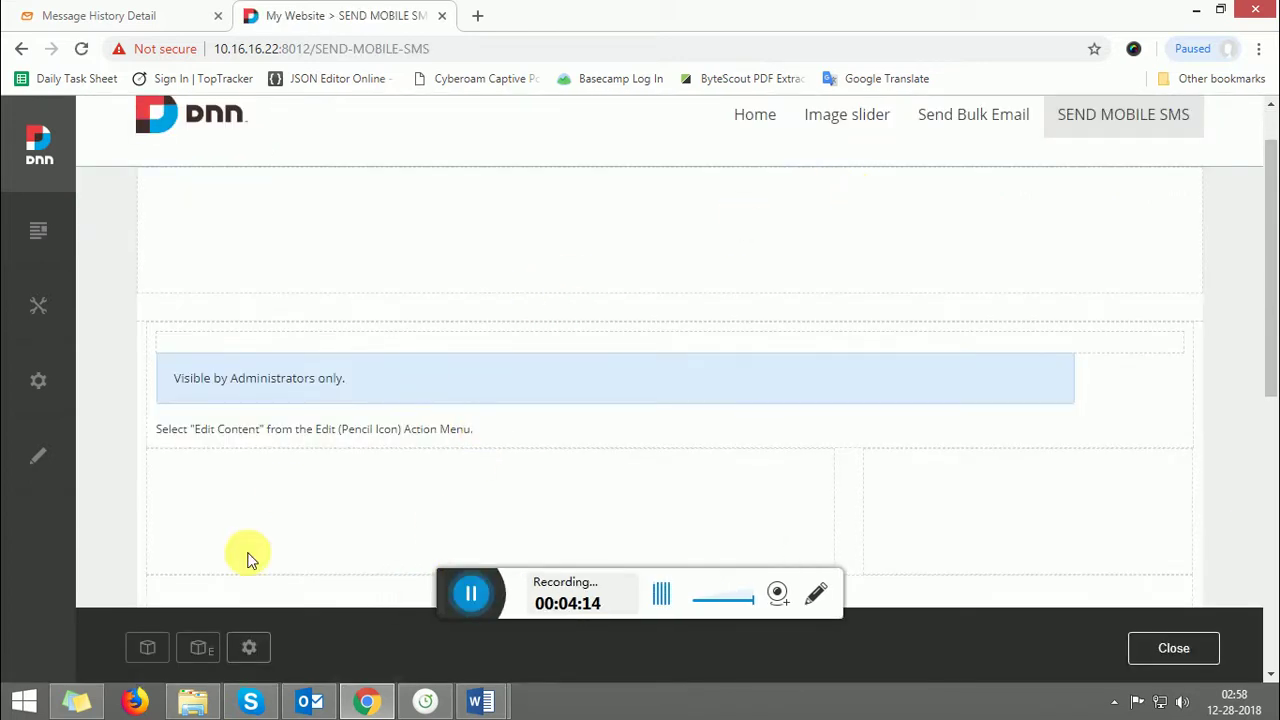
- Search 'SMS' in Add Module and place the SEND SMS TO USER MOBILE module on the page
click(148, 649)
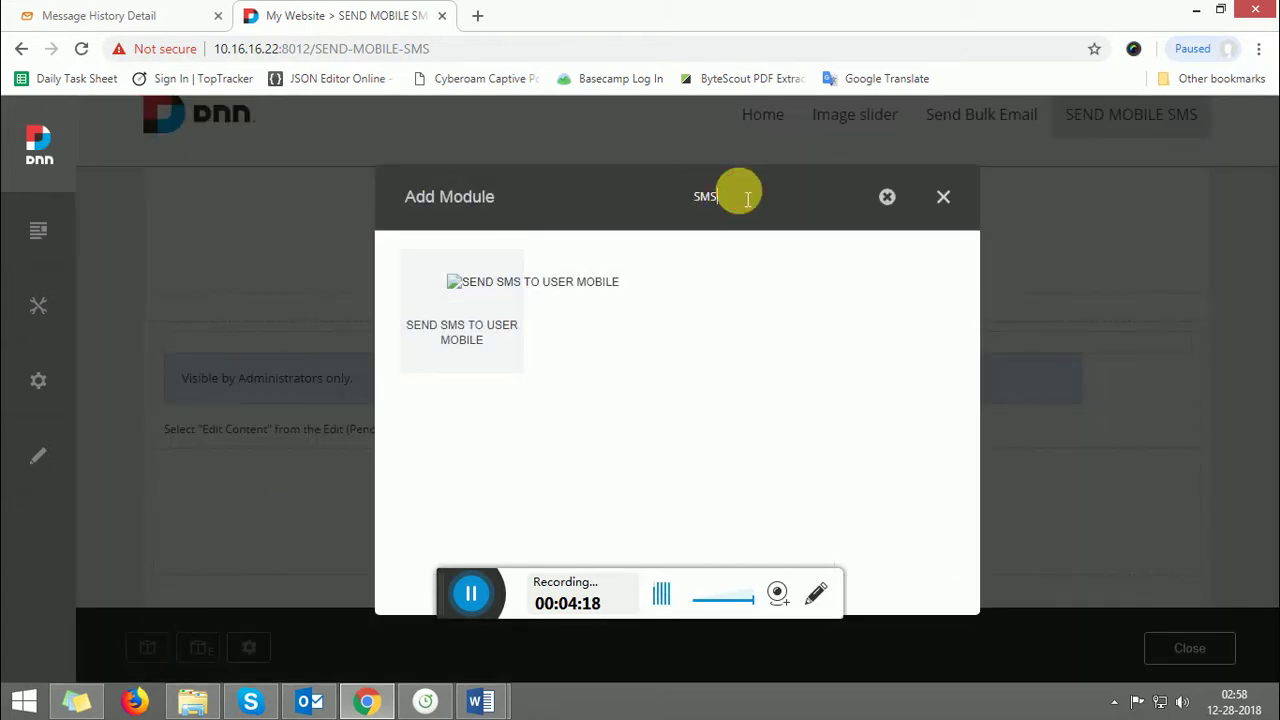
text(SM)
key(BackSpace)
key(BackSpace)
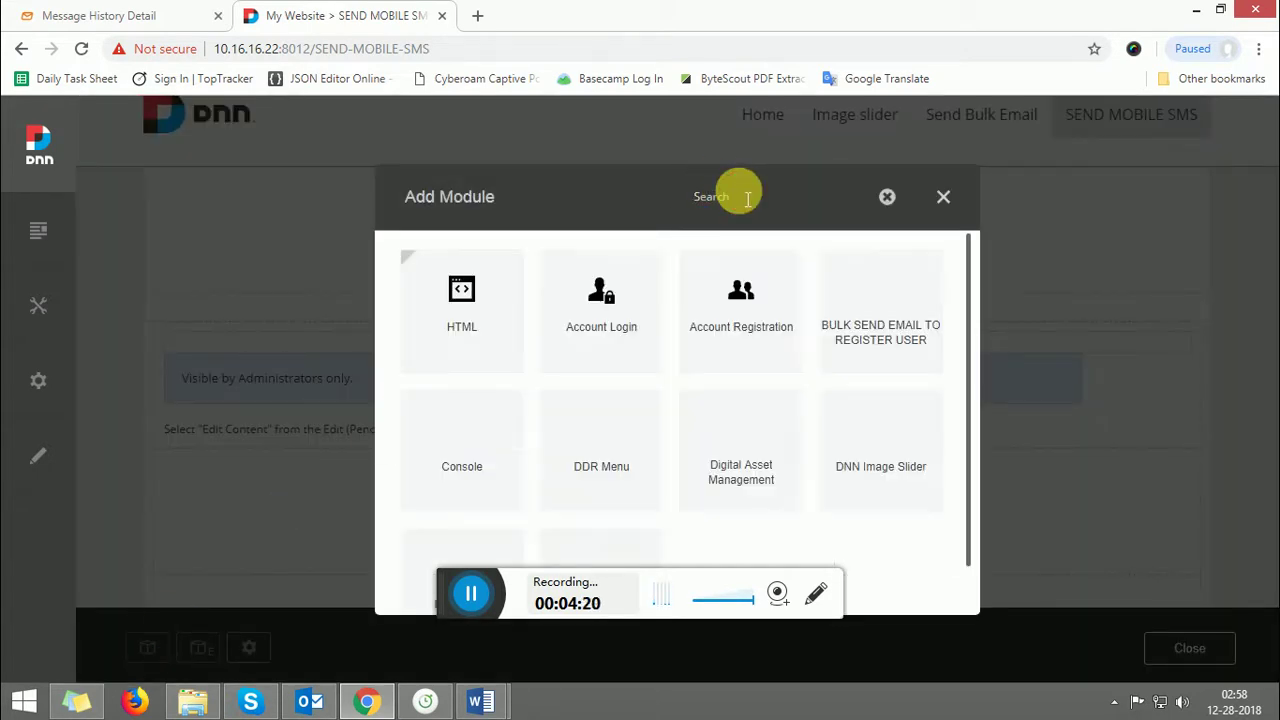
text(SMS)
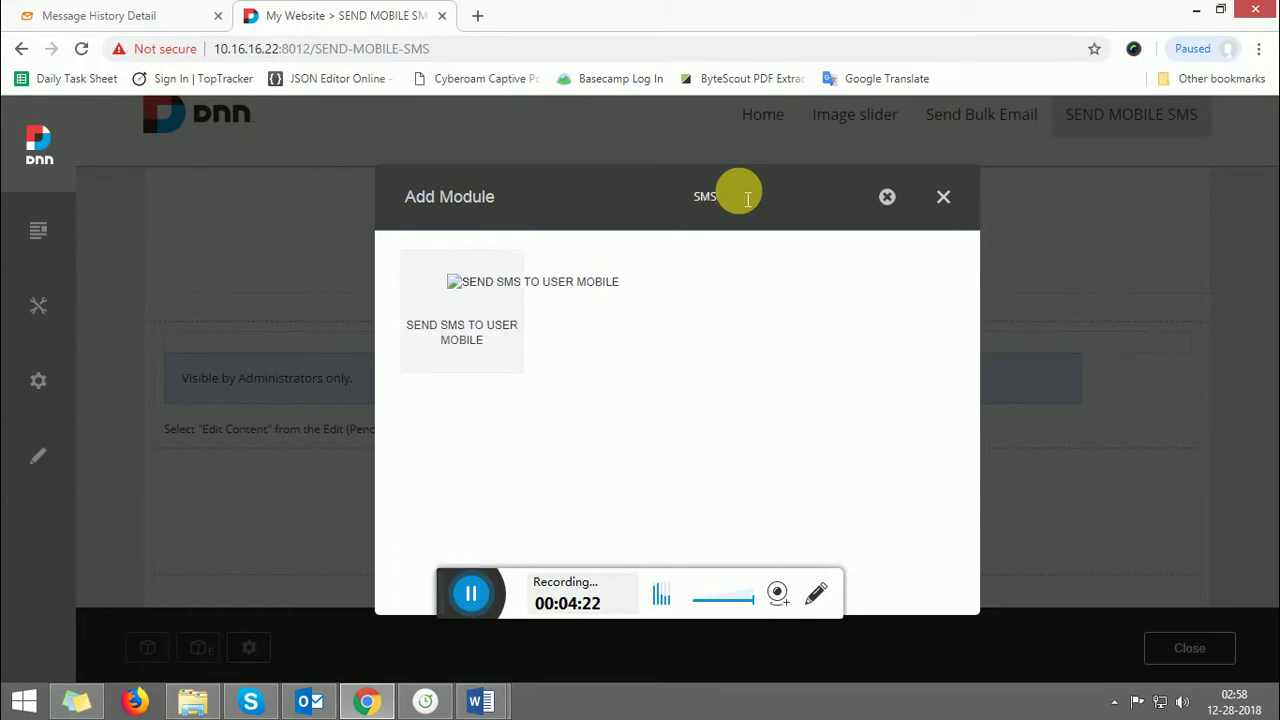
click(519, 295)
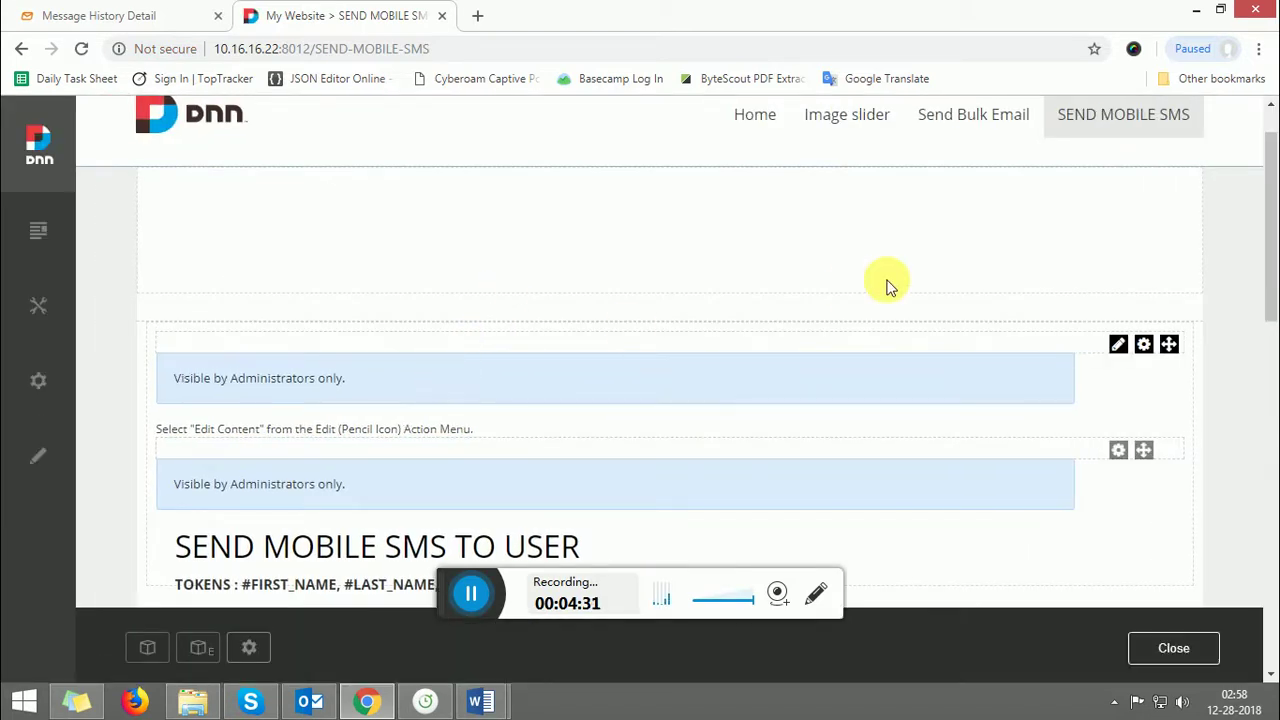
- Scroll to the module's Message box and user table and look over the two users' names
drag(1274, 178, 1271, 300)
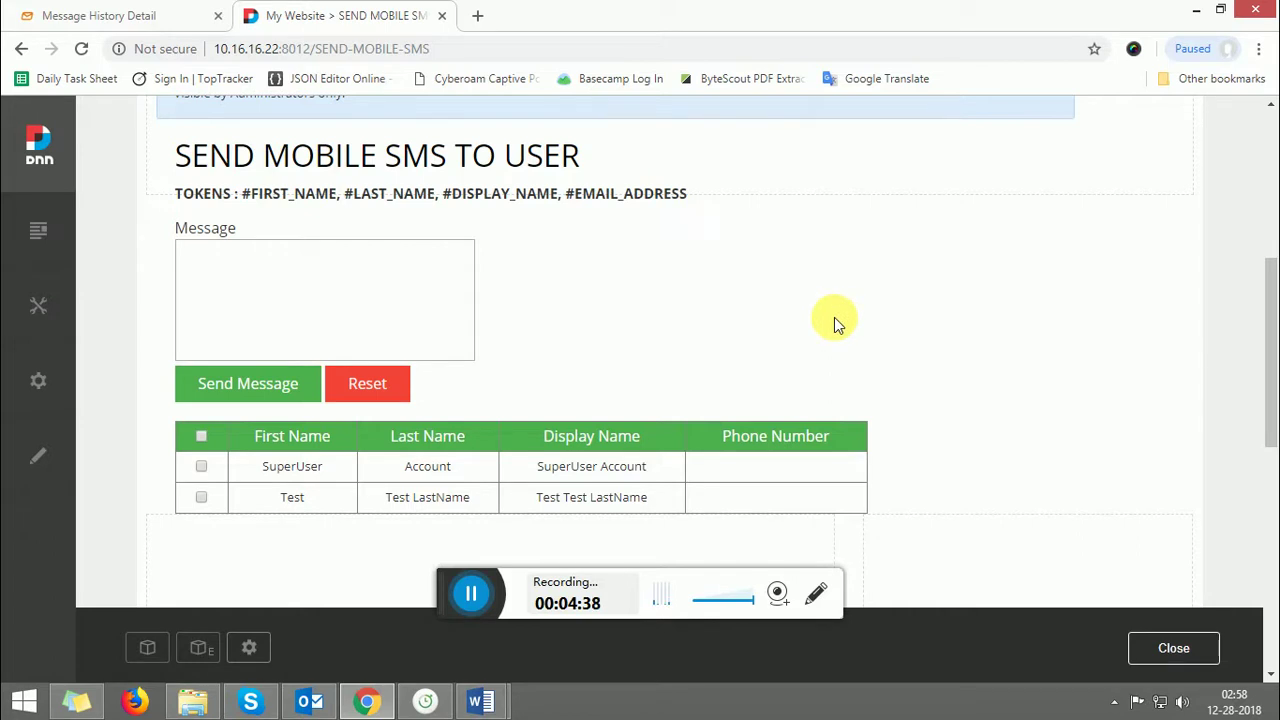
mouse_move(1270, 333)
mouse_down()
mouse_move(1270, 277)
mouse_move(1266, 346)
mouse_up()
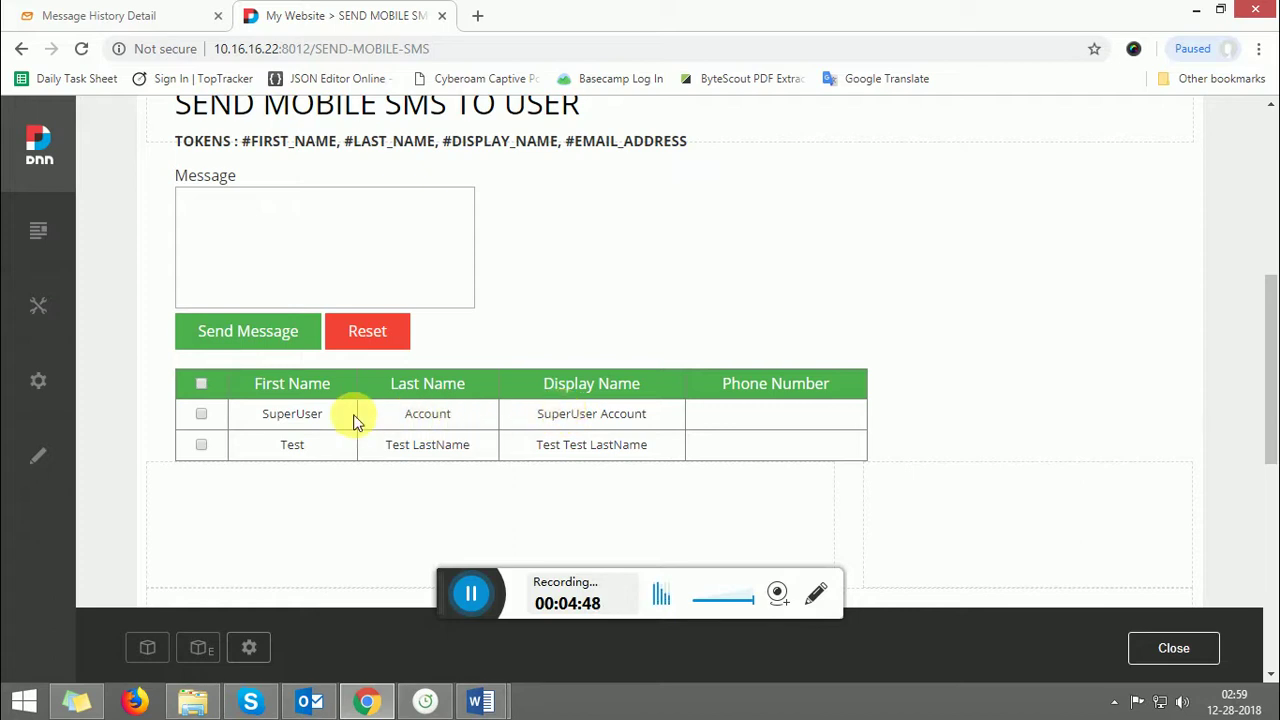
drag(435, 422, 706, 438)
click(740, 452)
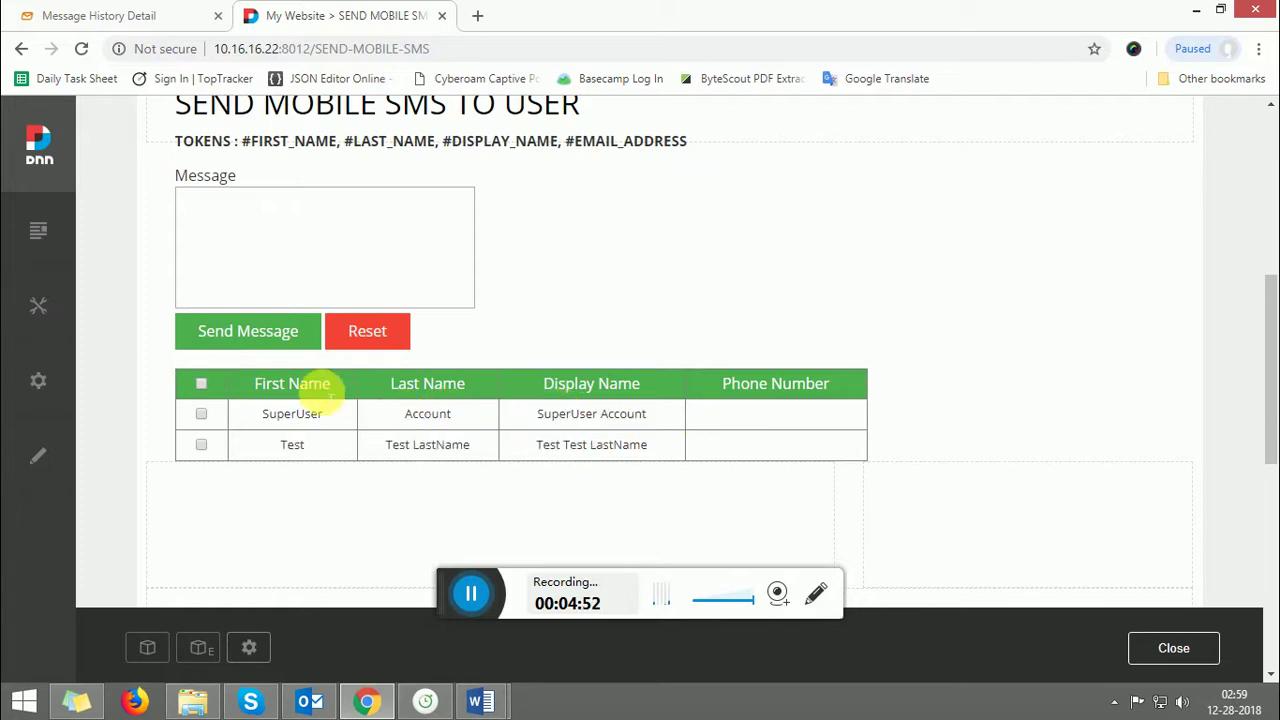
- From Manage > Users, open Profile Settings for Test Test LastName and scroll through the form
mouse_move(38, 307)
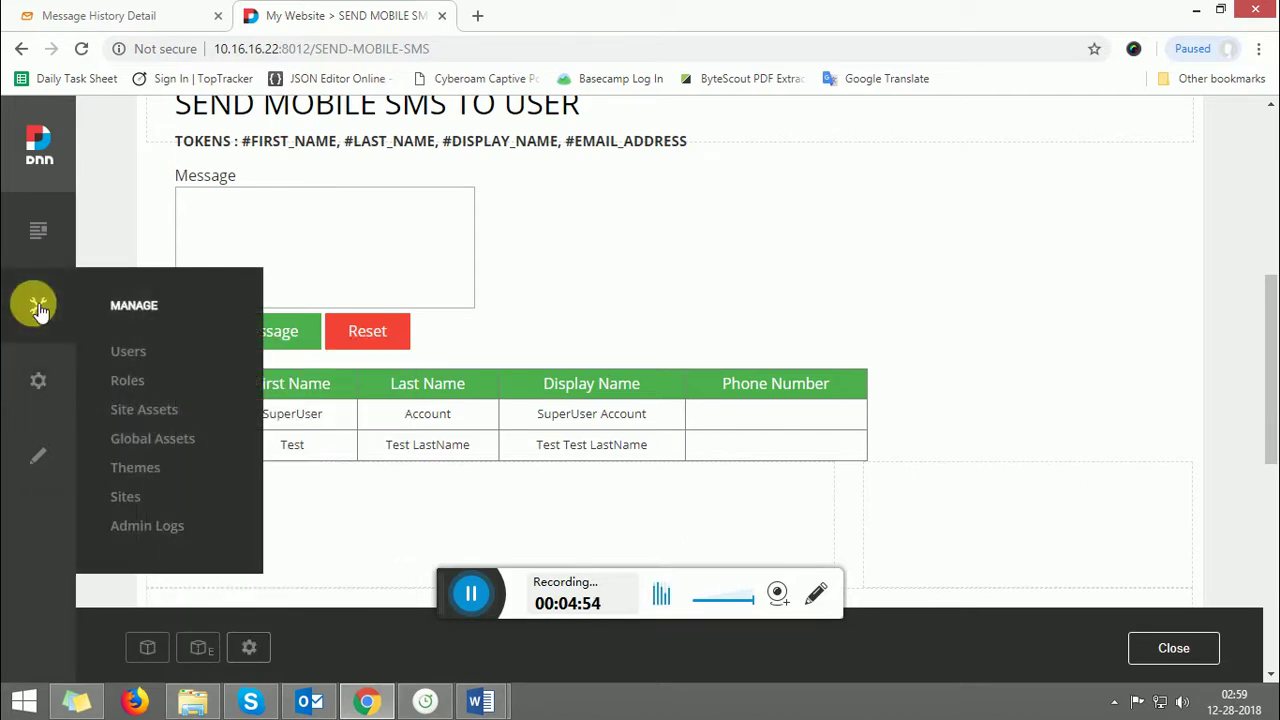
click(123, 351)
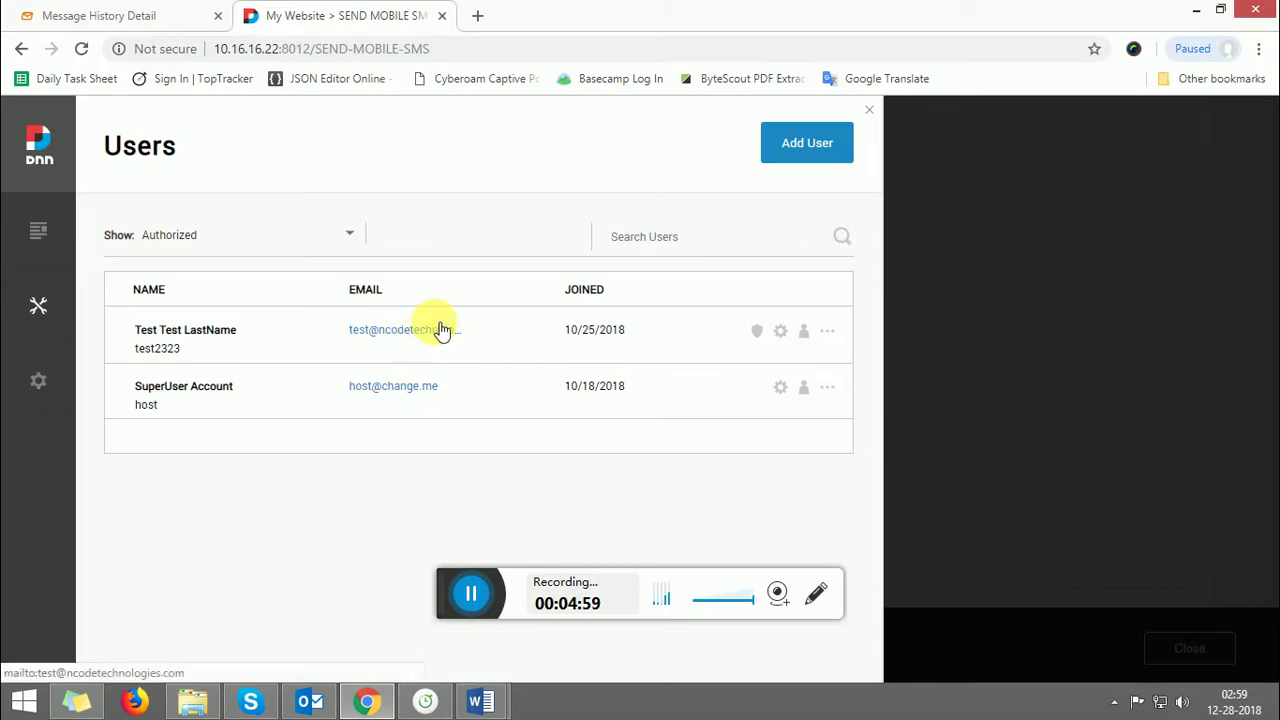
click(812, 334)
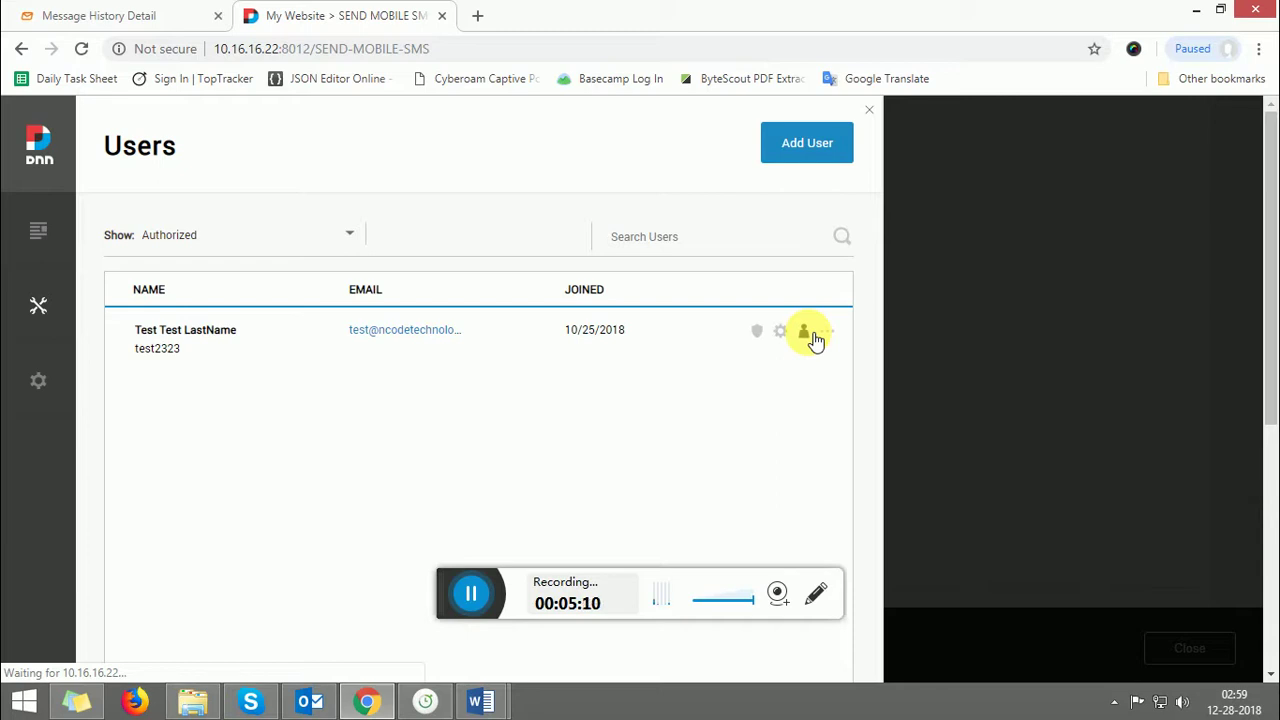
drag(1268, 306, 1270, 465)
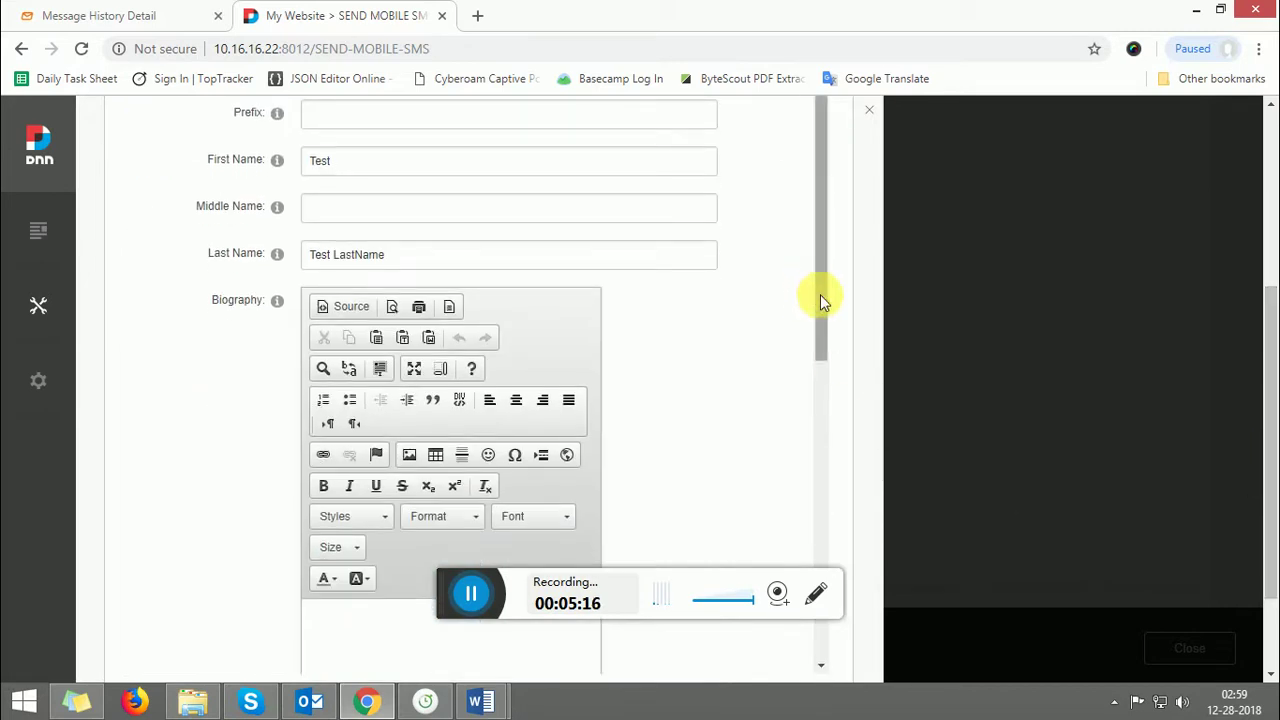
drag(820, 294, 828, 575)
- Expand the profile's Contact section and enter a number in the Cell/Mobile field
click(229, 522)
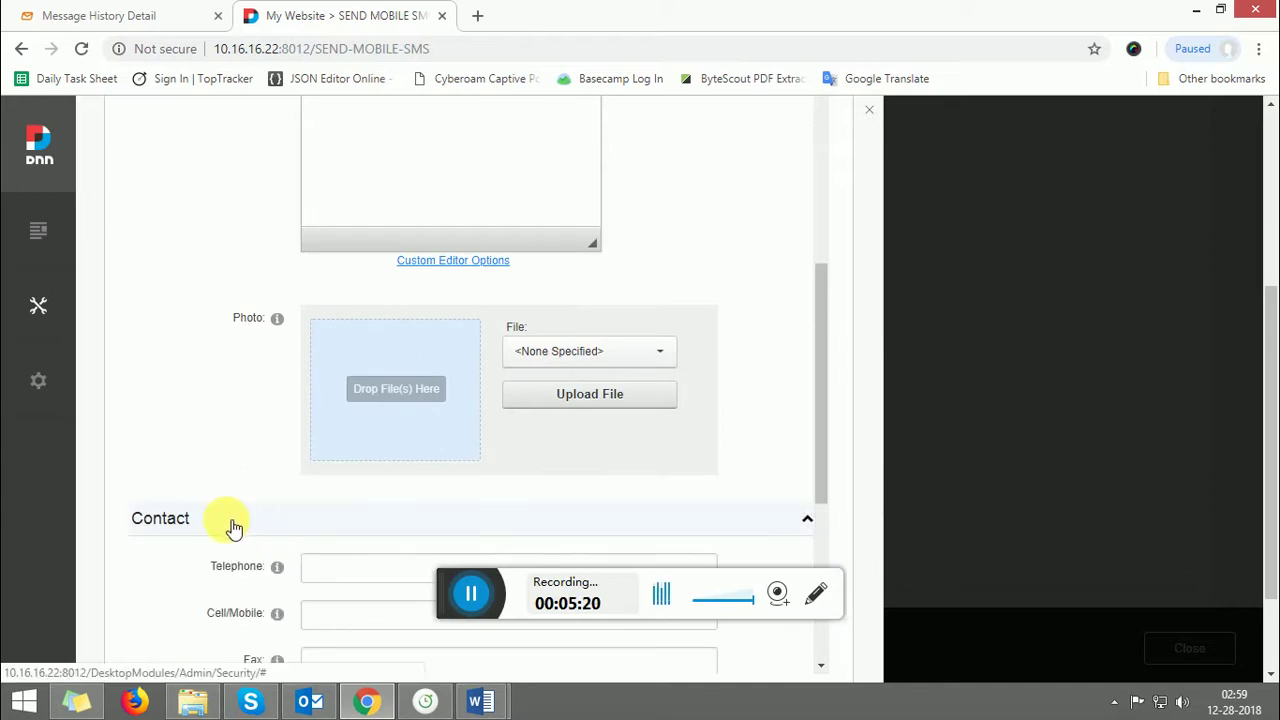
click(331, 613)
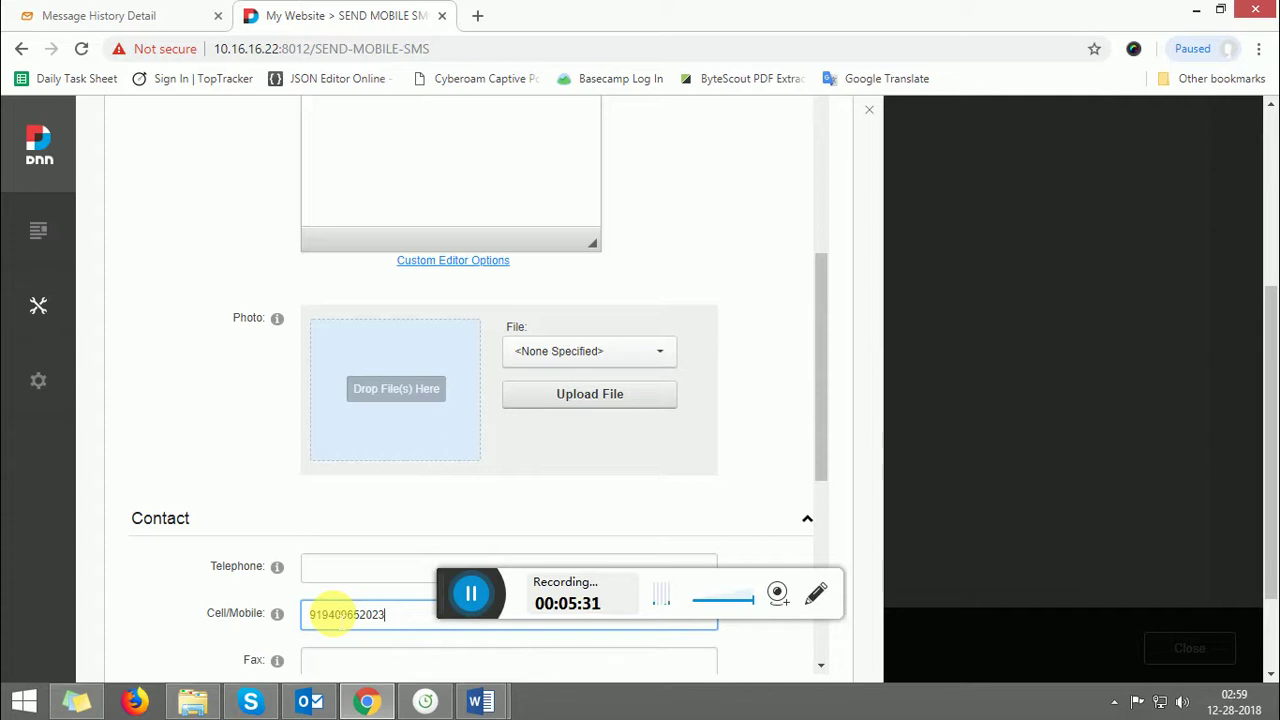
drag(820, 395, 834, 506)
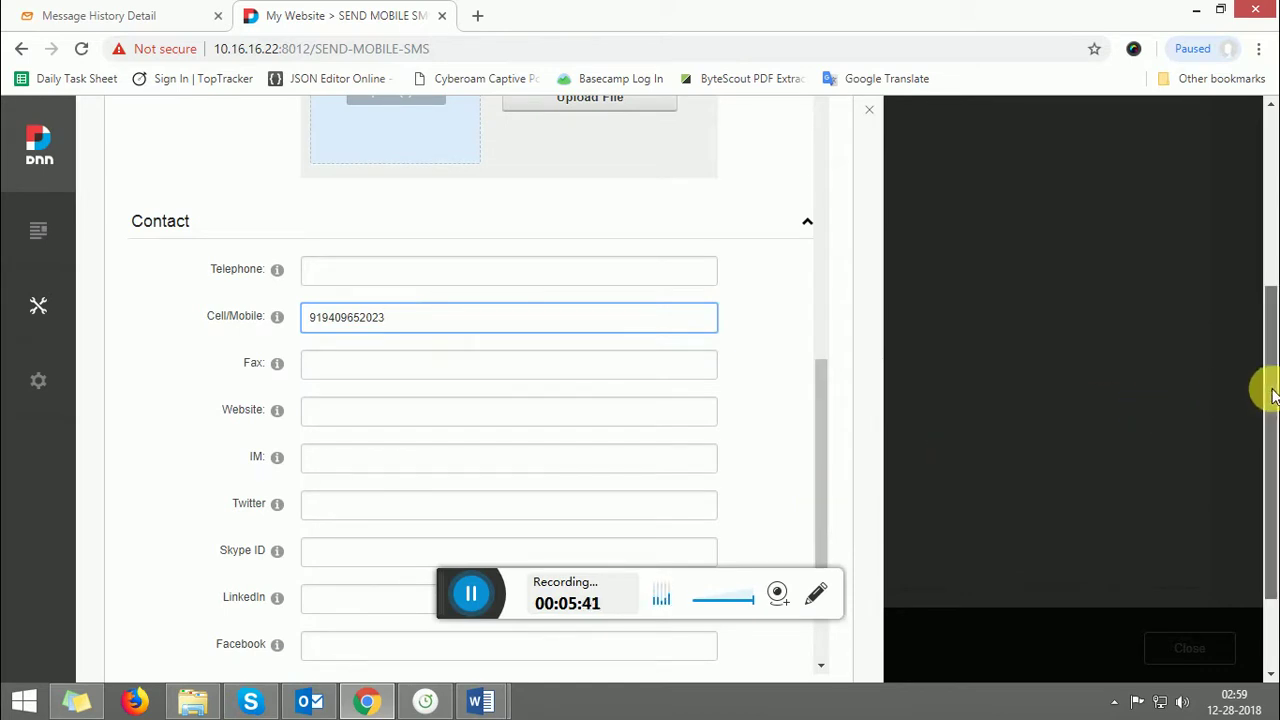
drag(1272, 395, 1268, 272)
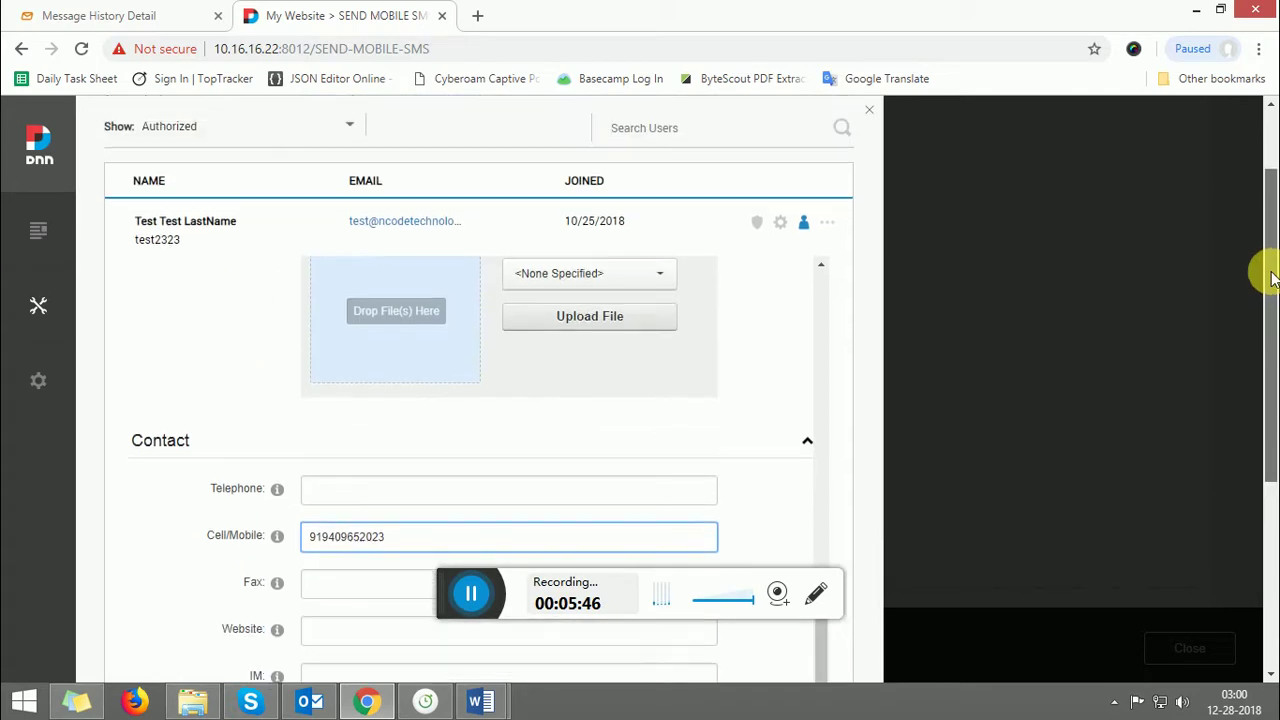
drag(1272, 367, 1272, 577)
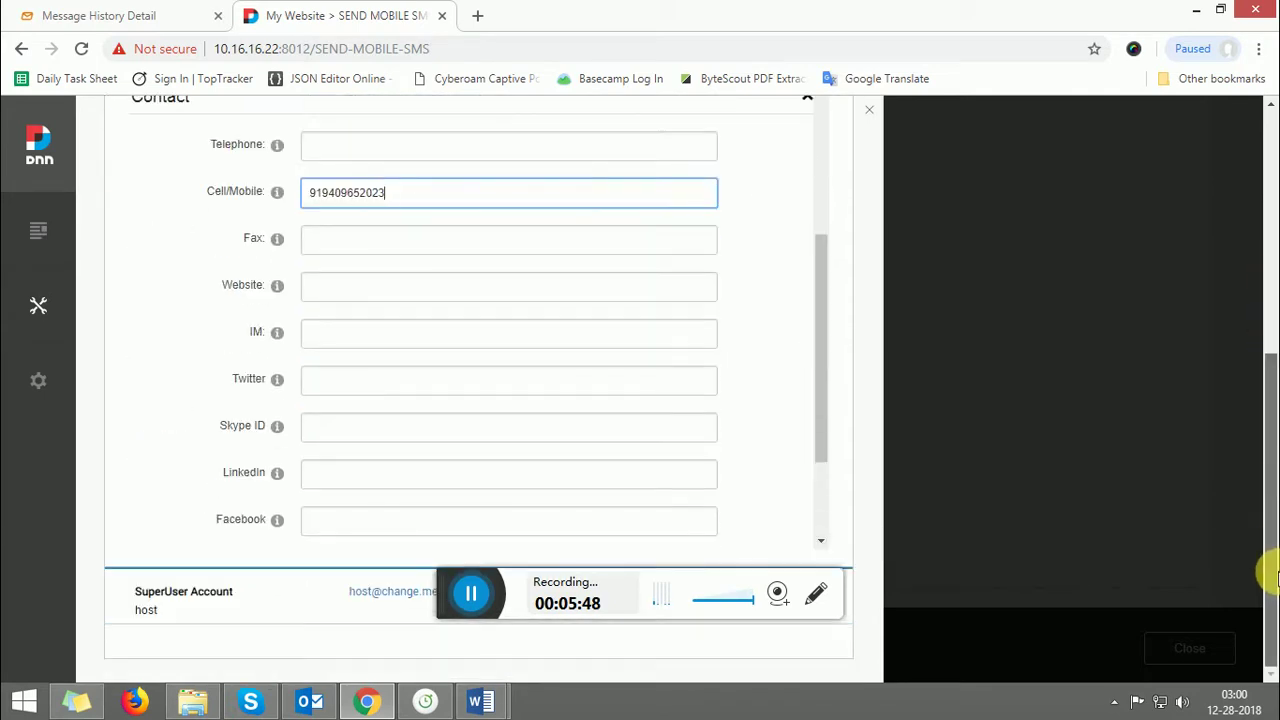
drag(1260, 463, 1266, 632)
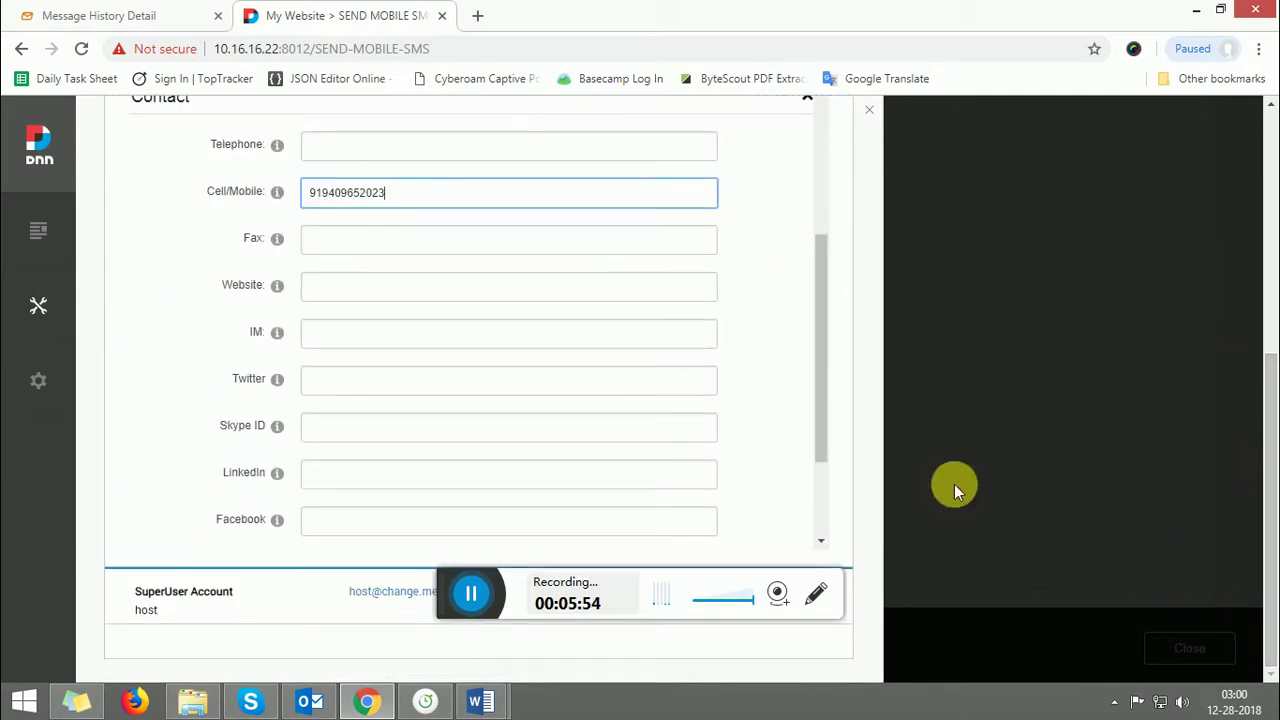
drag(820, 377, 826, 510)
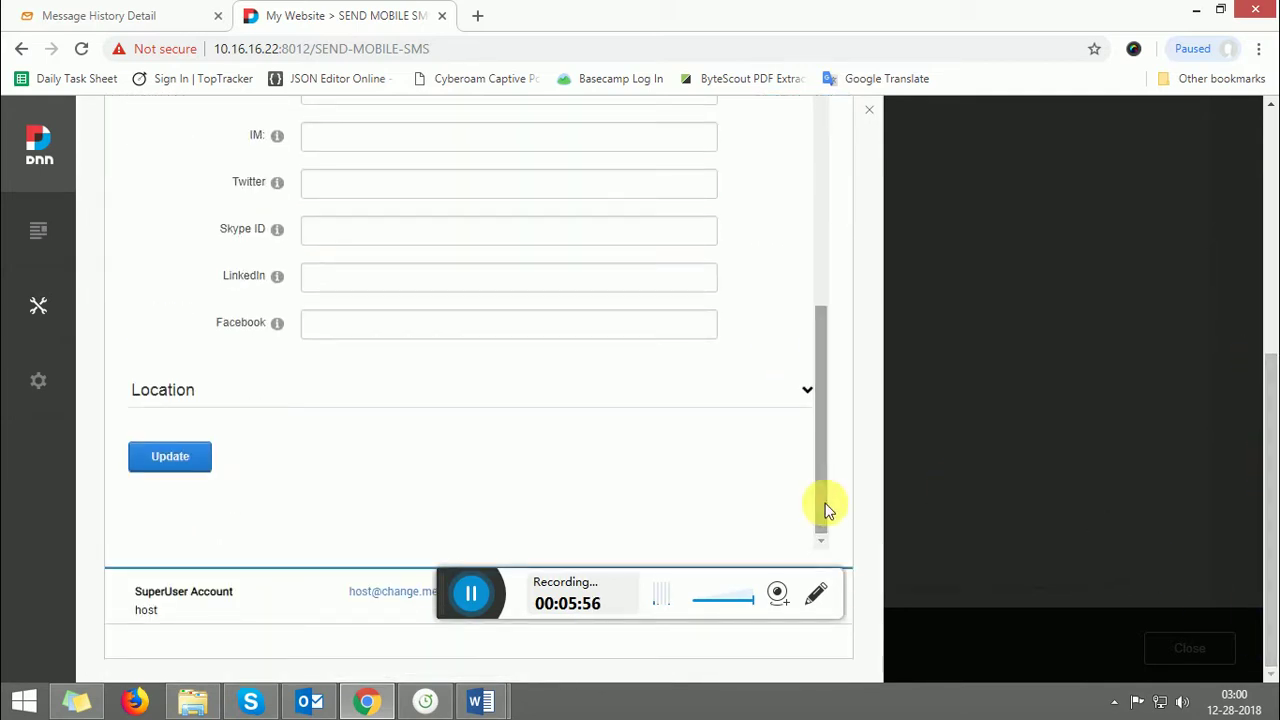
- Save the profile with Update, close the user editor, and select the page address
click(170, 456)
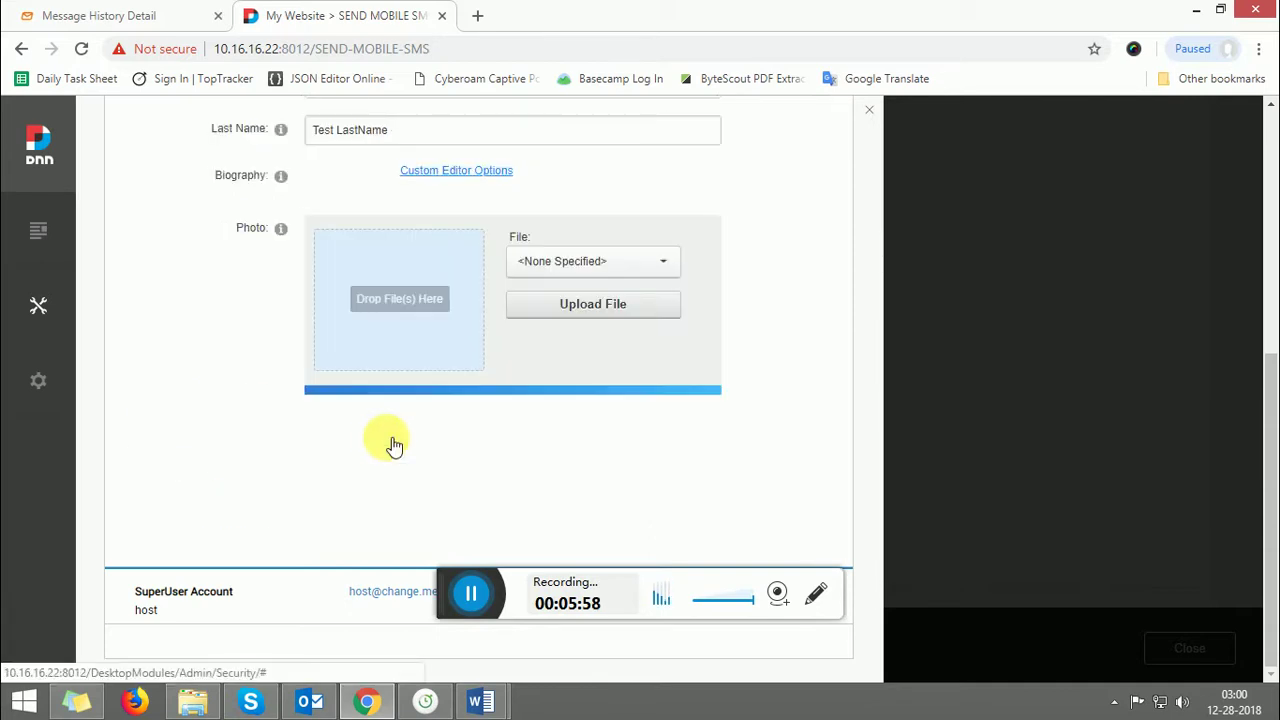
click(877, 110)
click(737, 46)
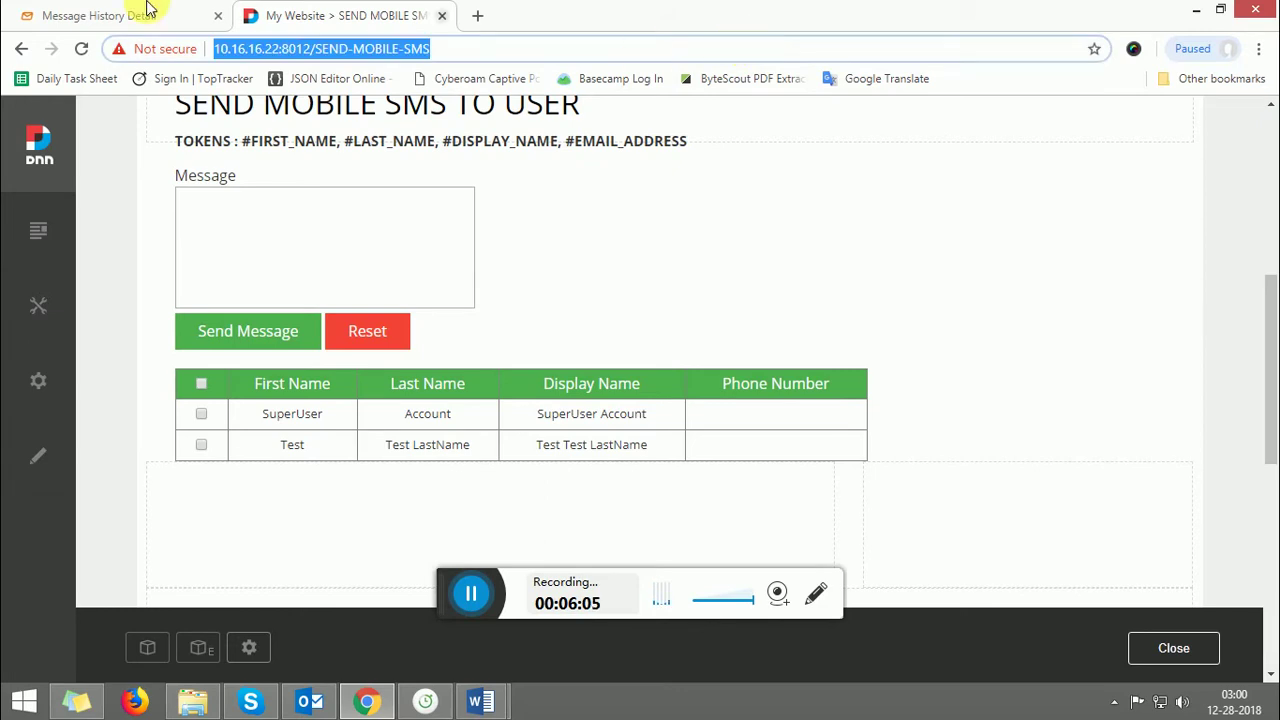
- Reload the Send Mobile SMS page and check the Test user's number in the Phone Number column
click(84, 50)
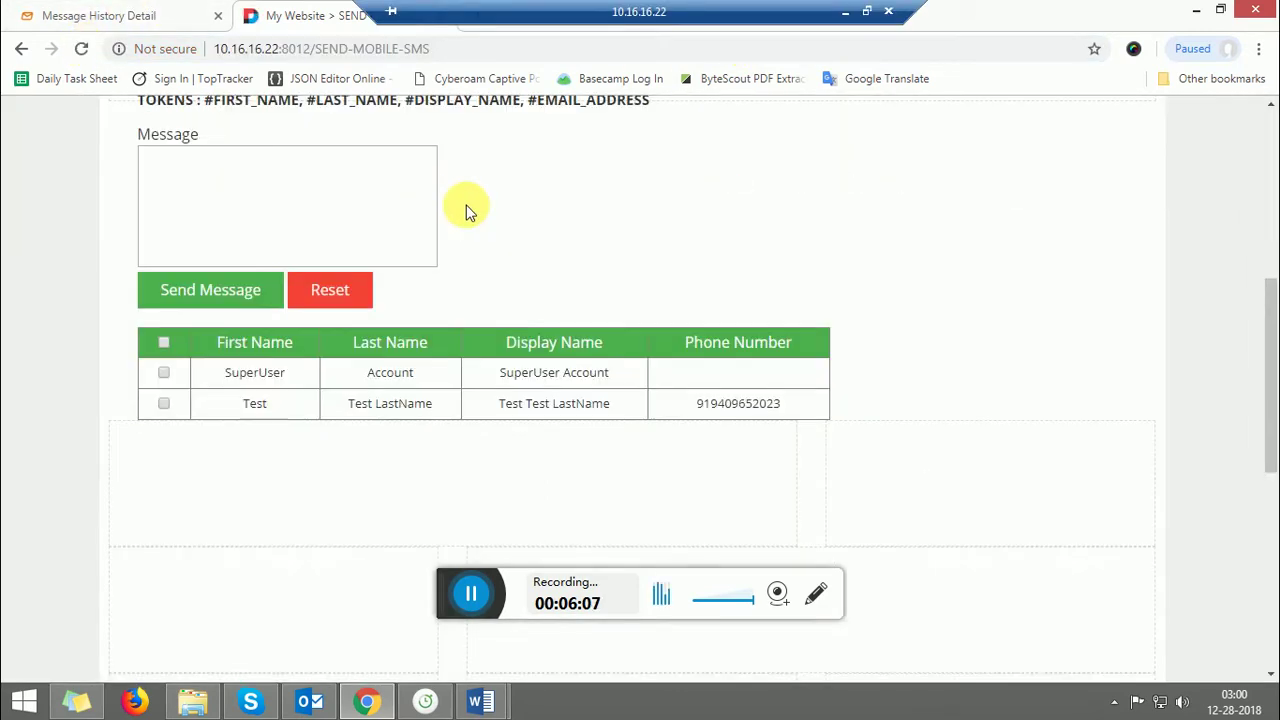
drag(741, 425, 820, 428)
click(715, 429)
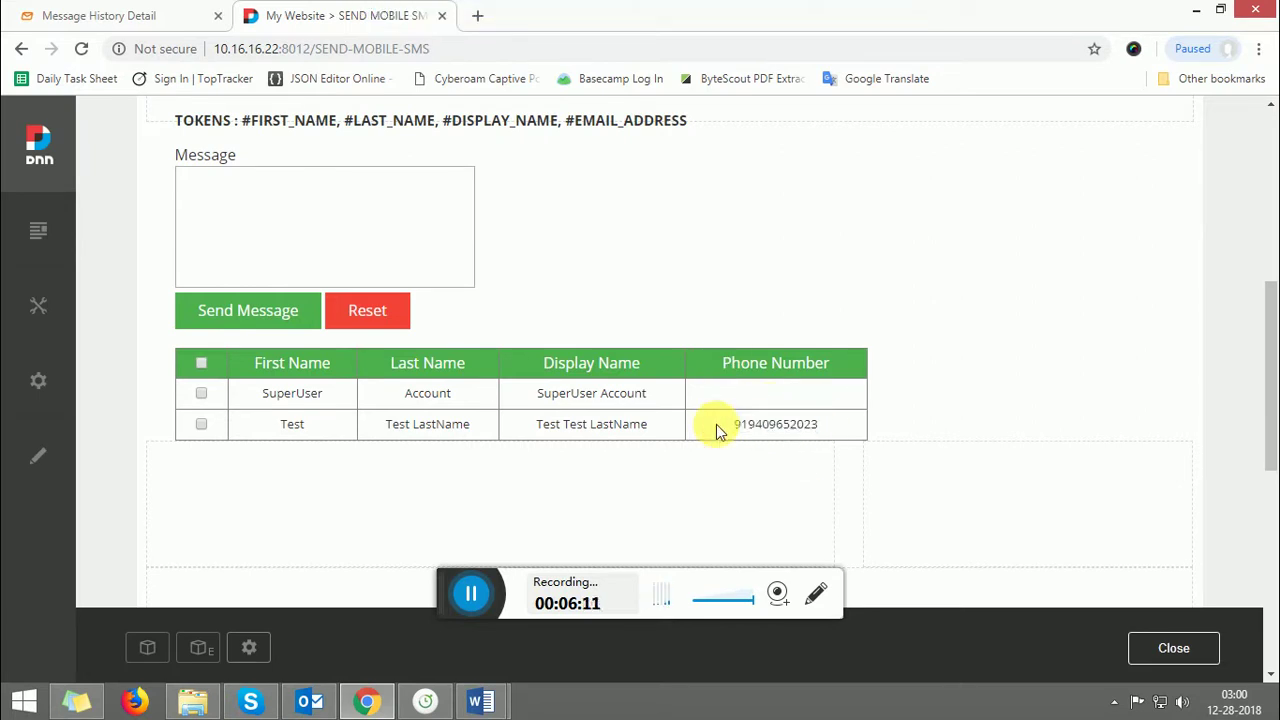
drag(1268, 350, 1266, 286)
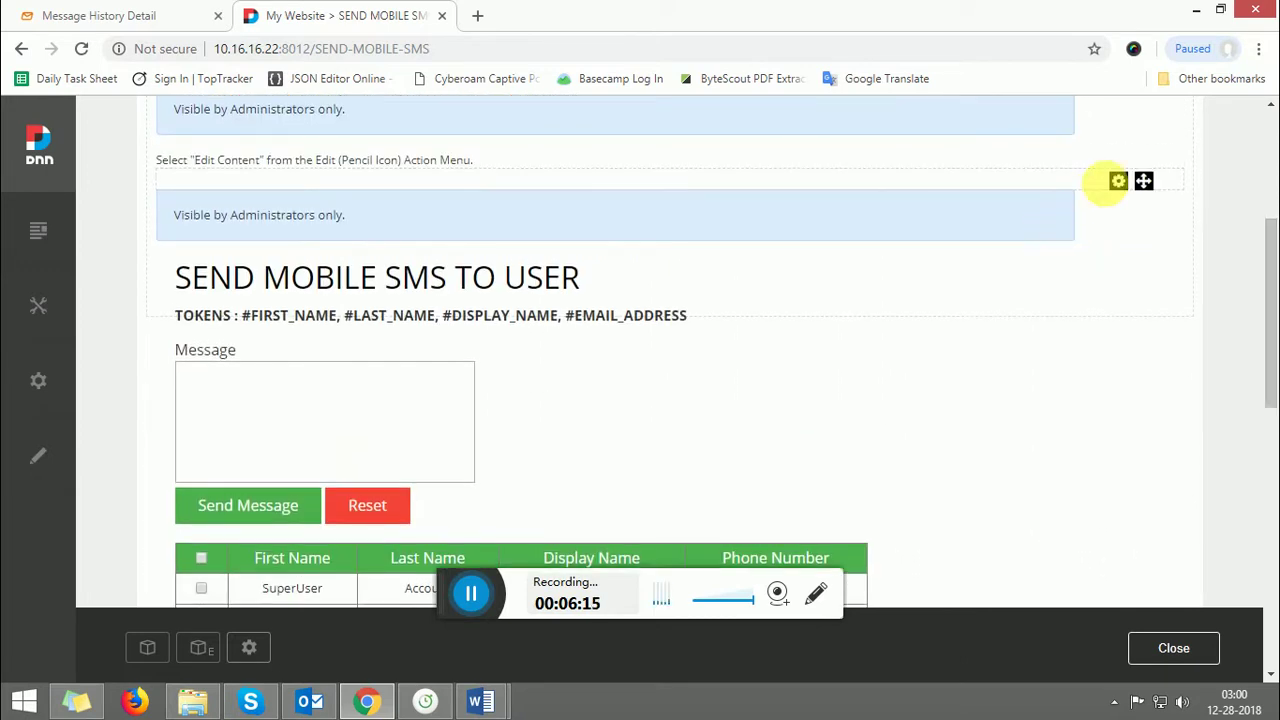
- Open the module's Settings on the SEND SMS TO USER MOBILE Settings tab, at User Name
mouse_move(1118, 185)
click(984, 205)
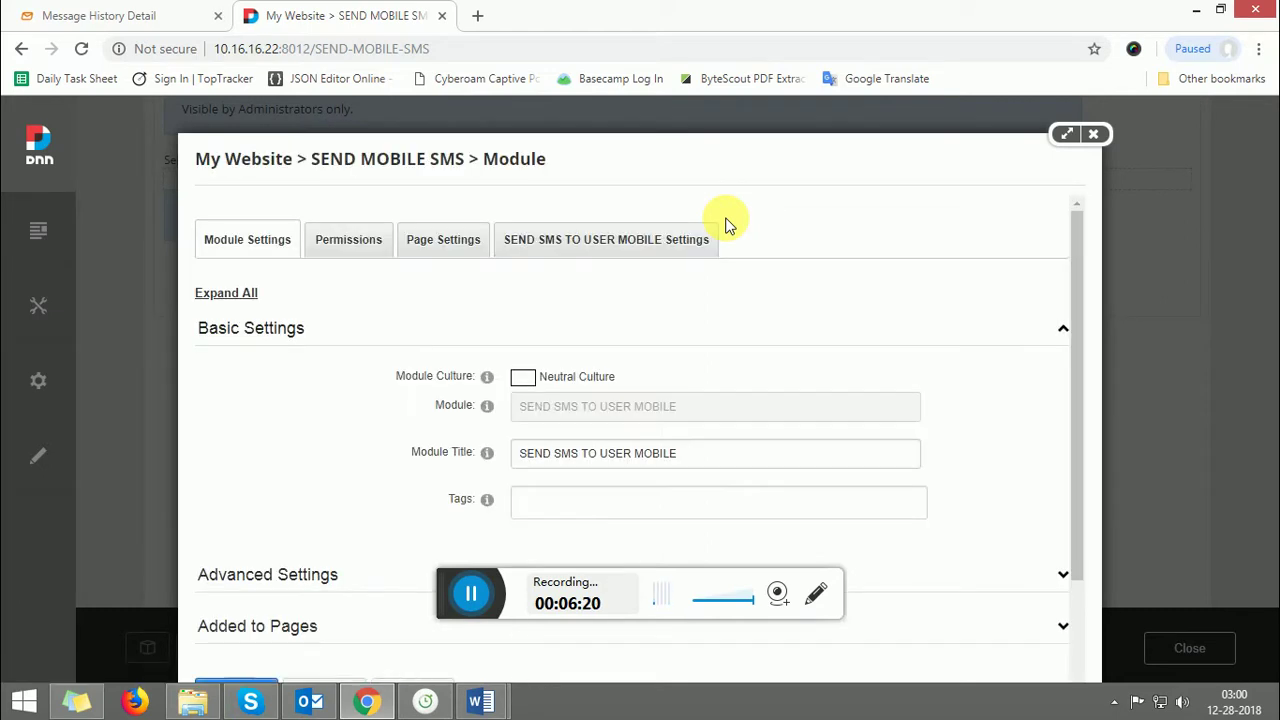
click(579, 251)
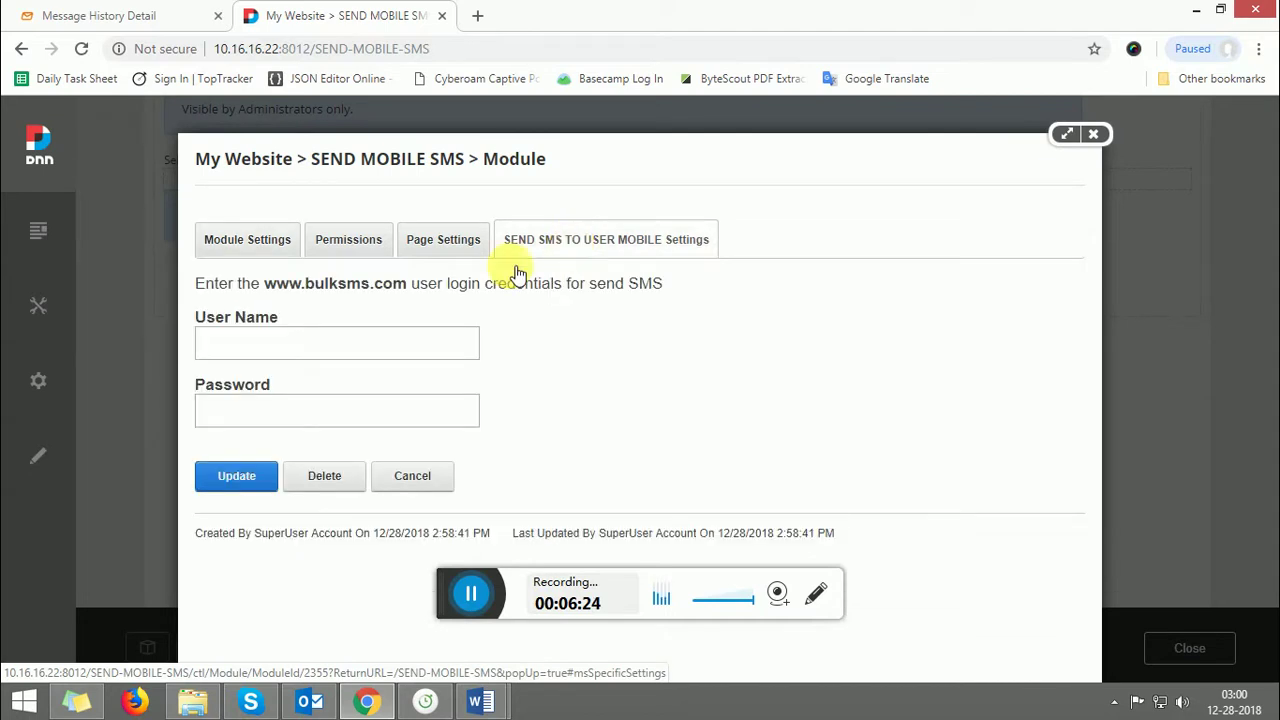
click(243, 342)
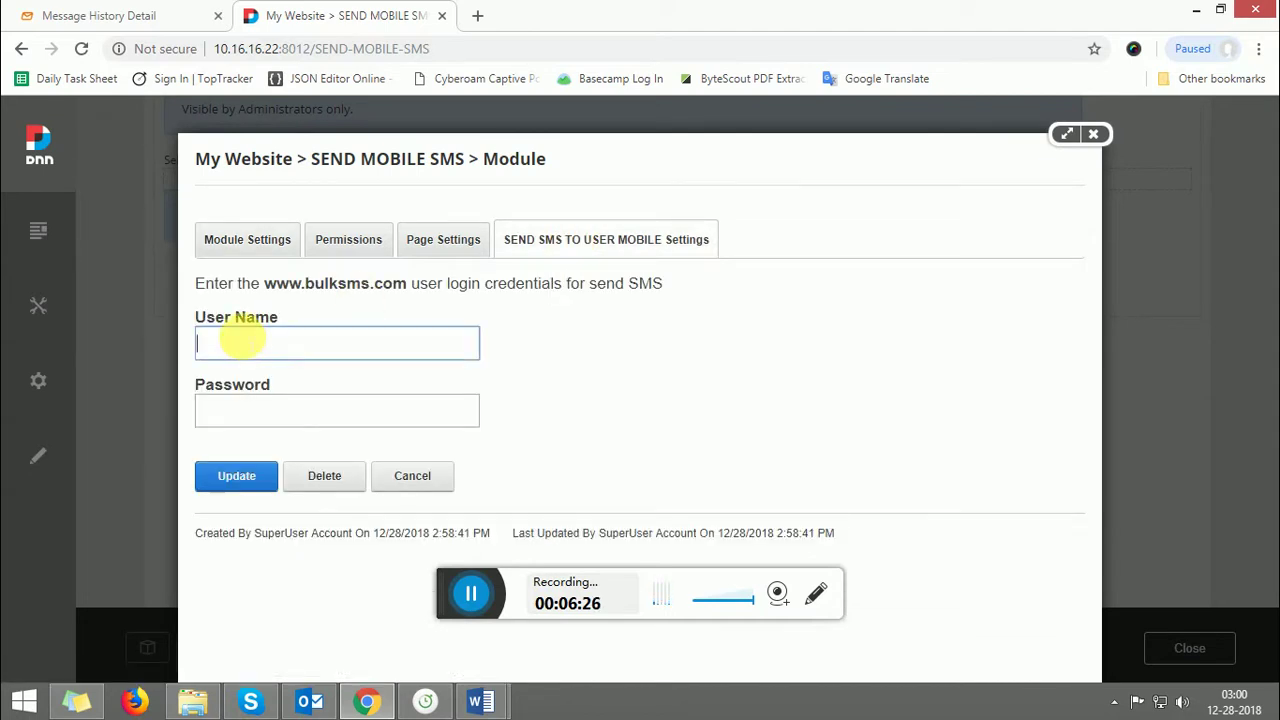
- Find the logged-in account name on BulkSMS's Message History Detail page, then return to DNN settings
click(110, 10)
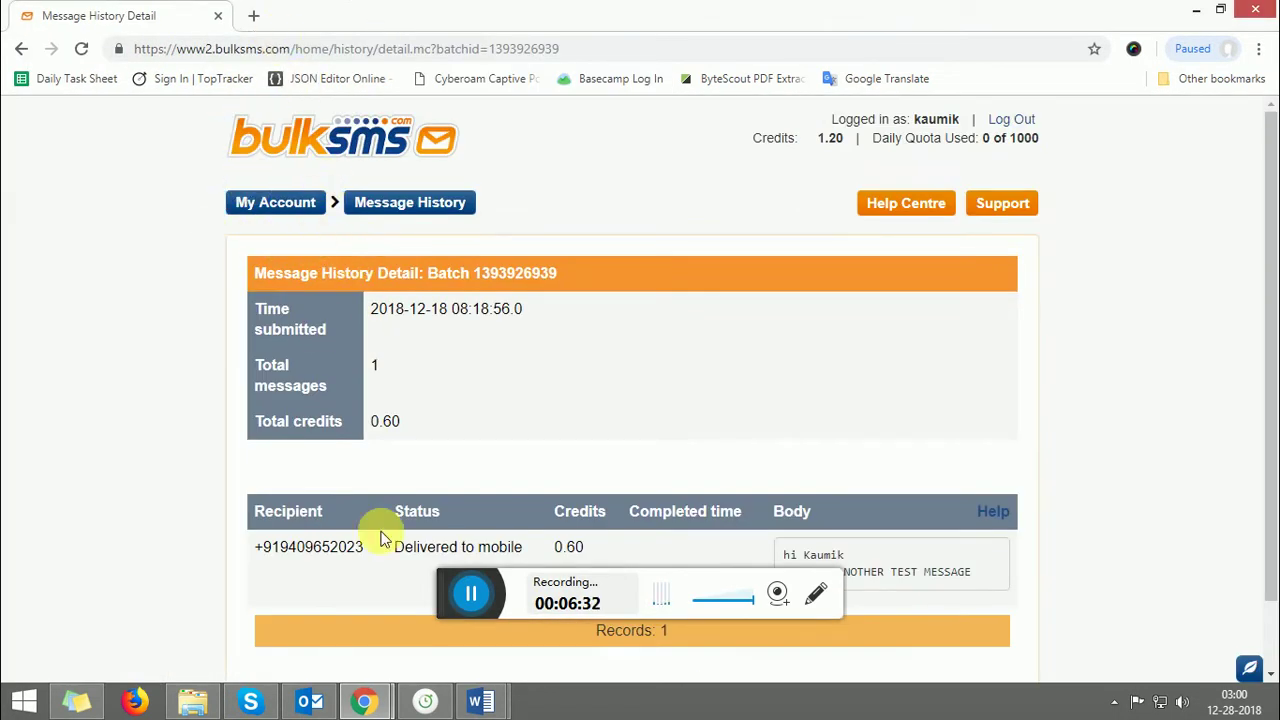
mouse_move(354, 702)
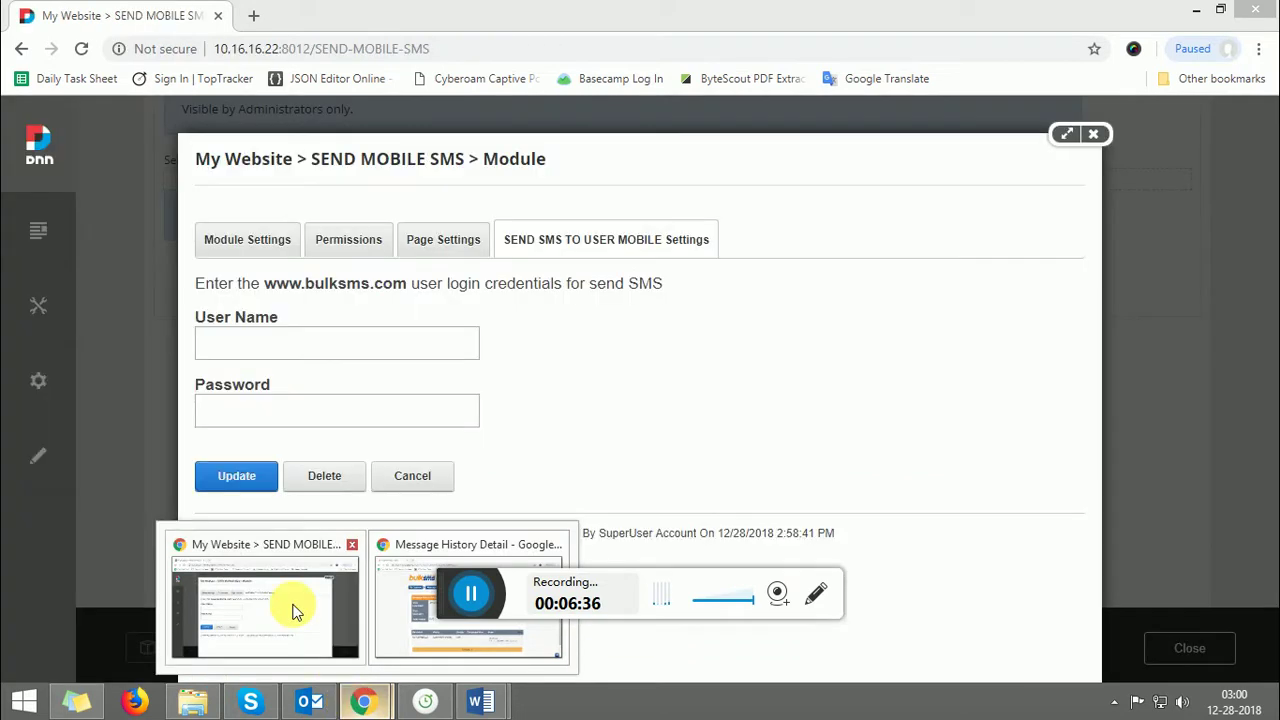
click(296, 612)
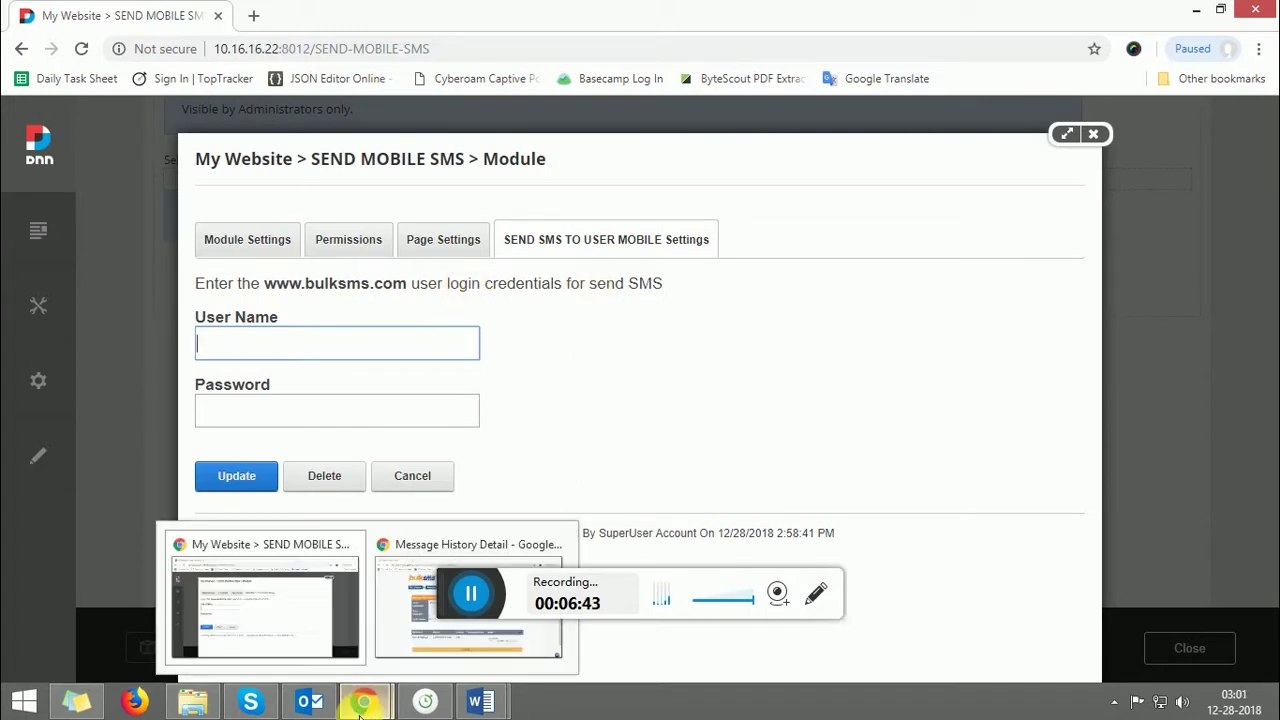
mouse_move(366, 700)
click(392, 640)
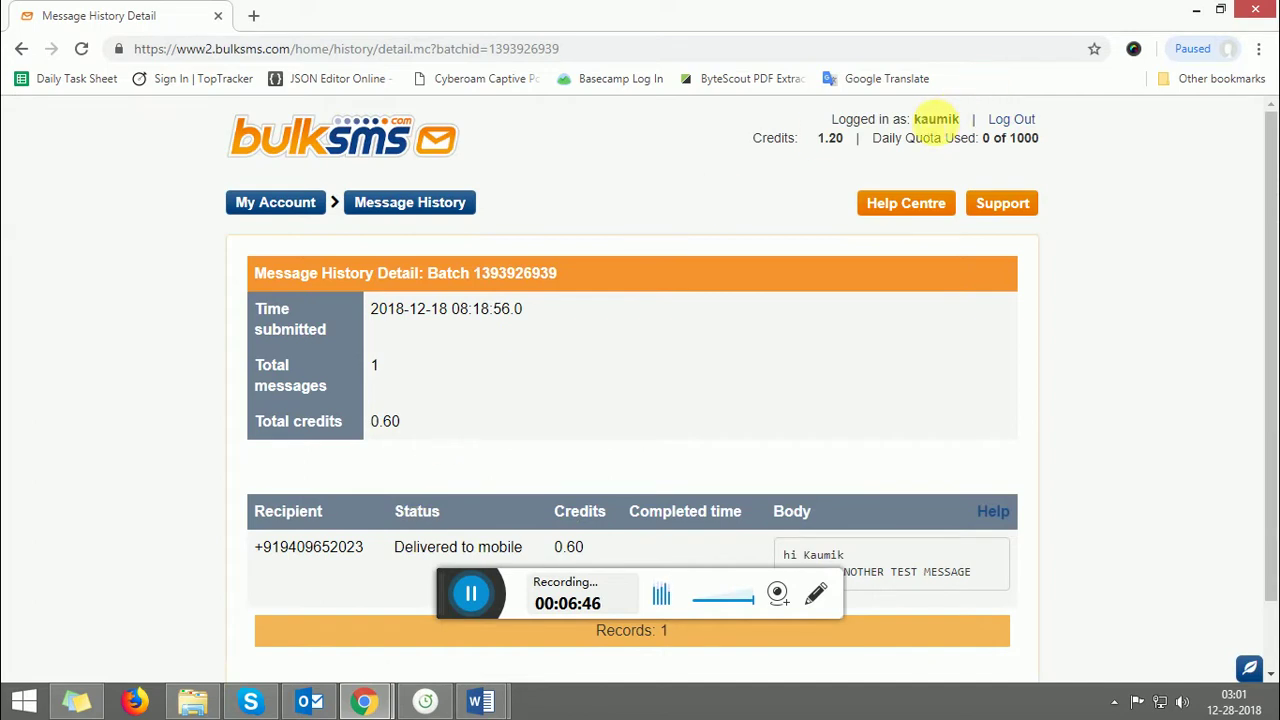
click(935, 119)
double_click(935, 119)
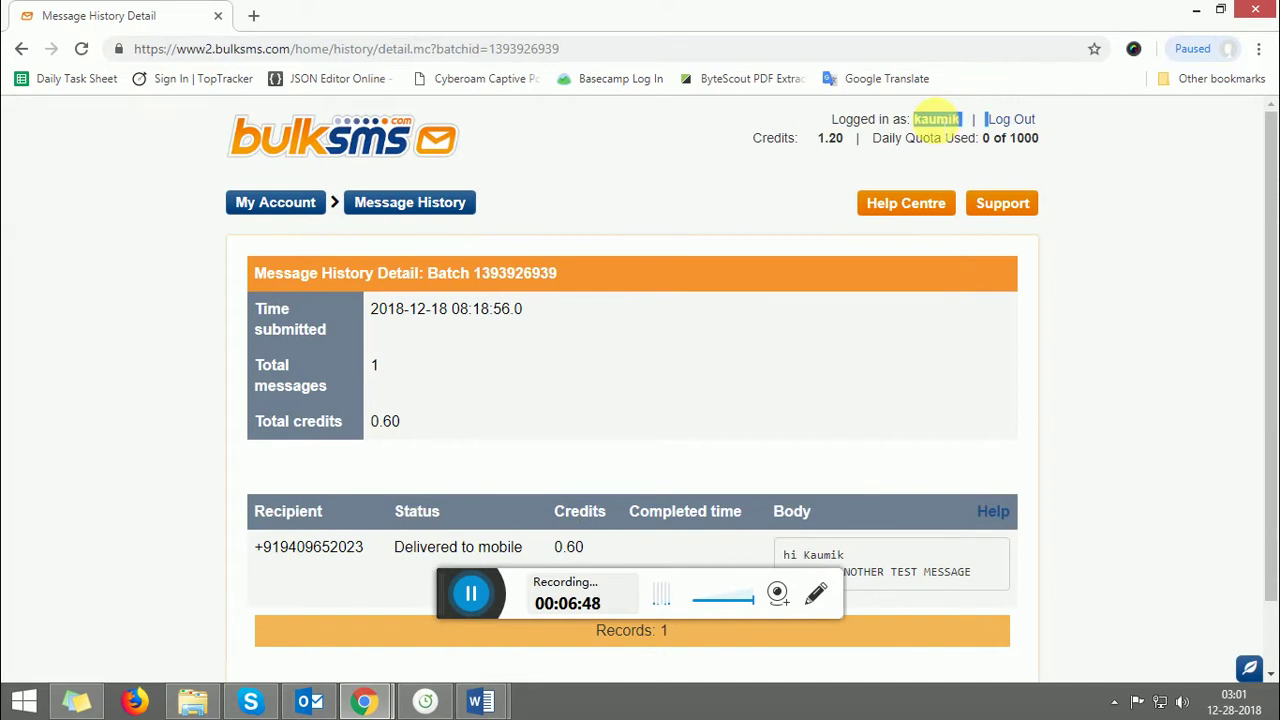
click(935, 119)
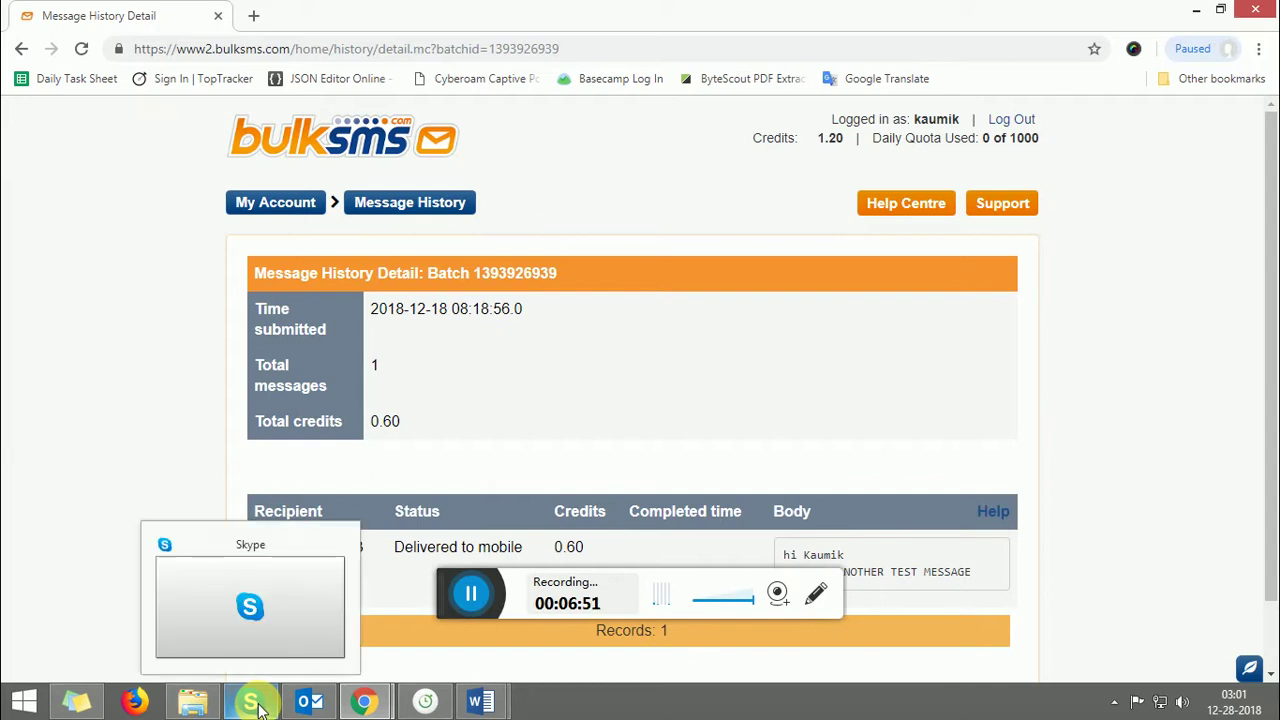
mouse_move(385, 706)
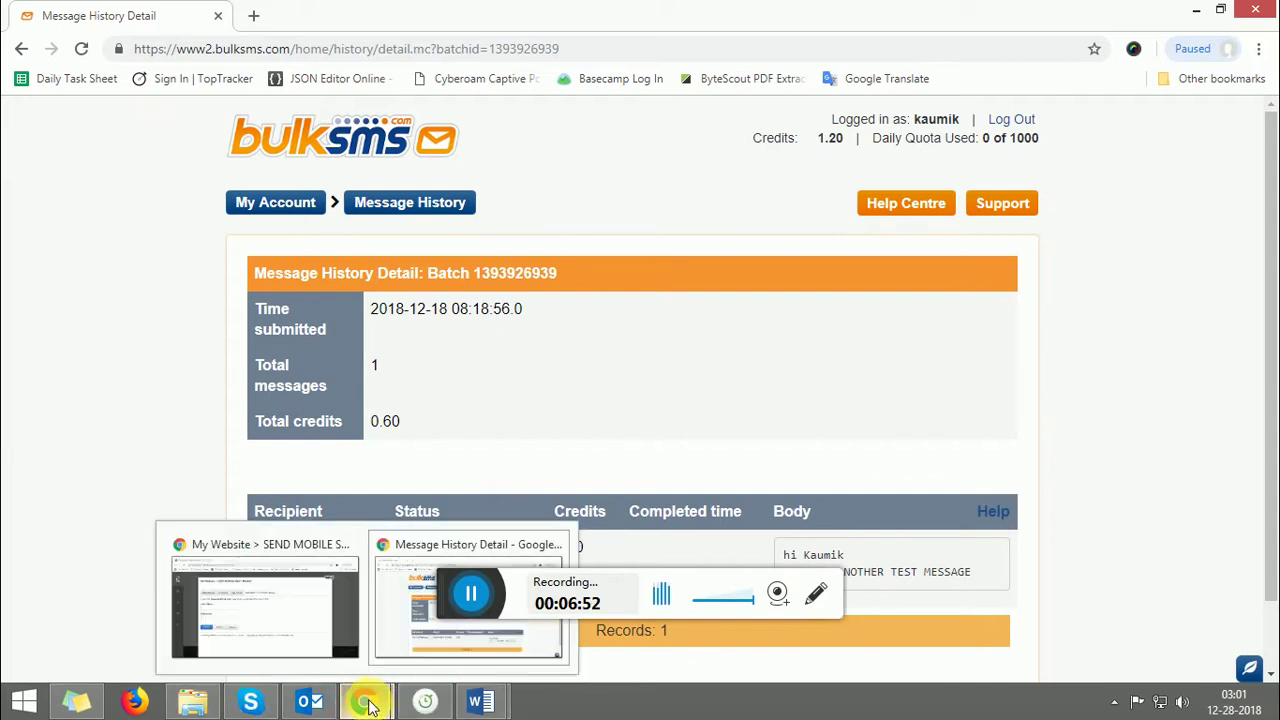
click(263, 586)
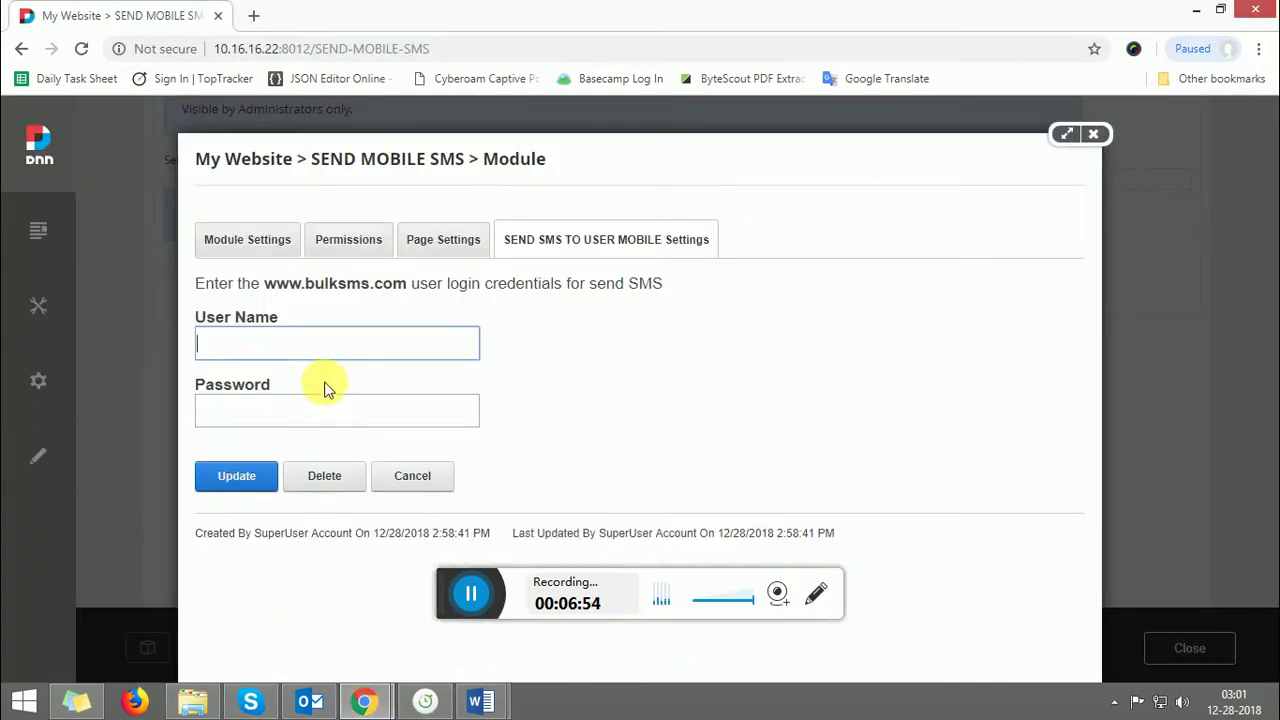
- Enter the BulkSMS account user name and password in the module settings and click Update
text(KAUMIK)
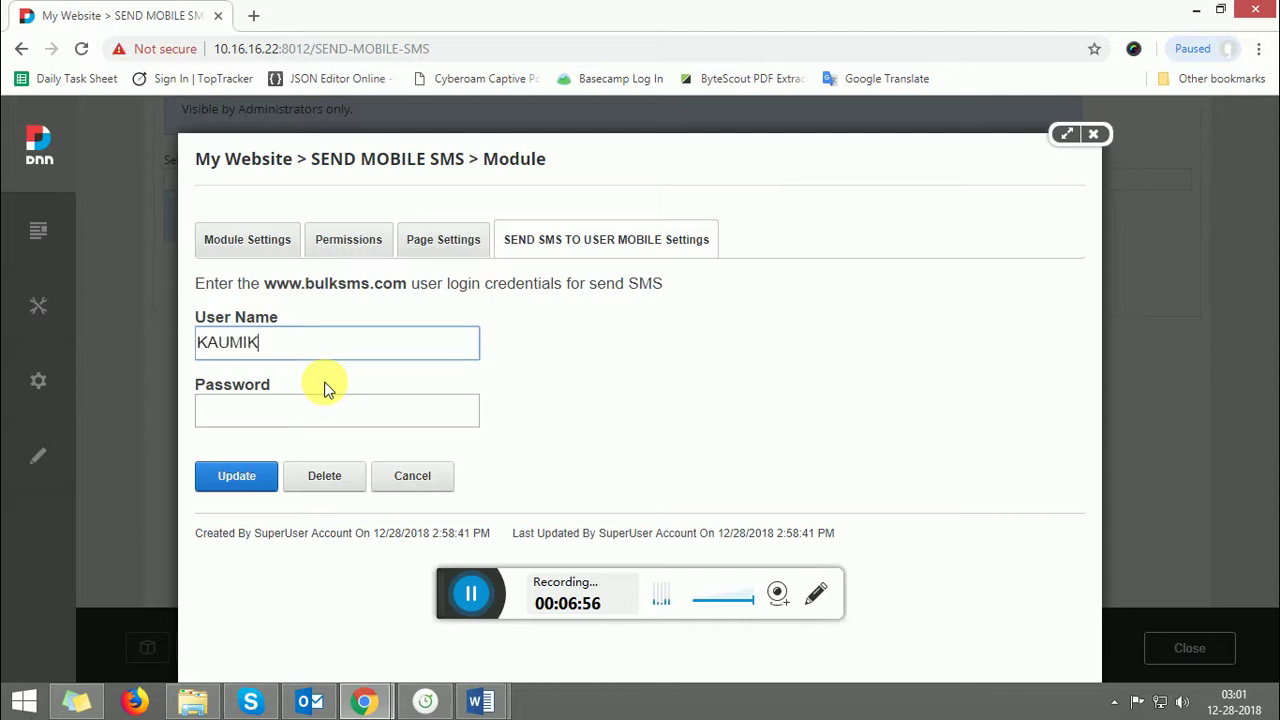
key(BackSpace)
key(ctrl+a)
key(BackSpace)
text(kaumik)
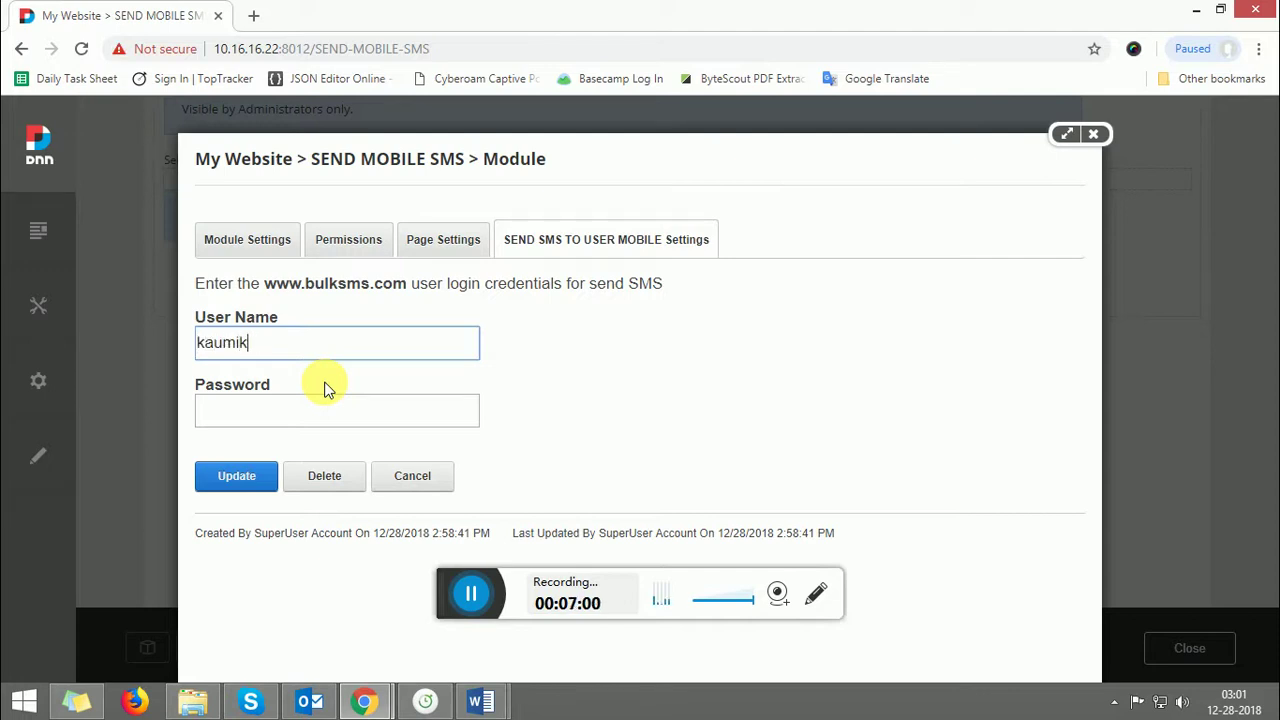
key(Tab)
text(12345)
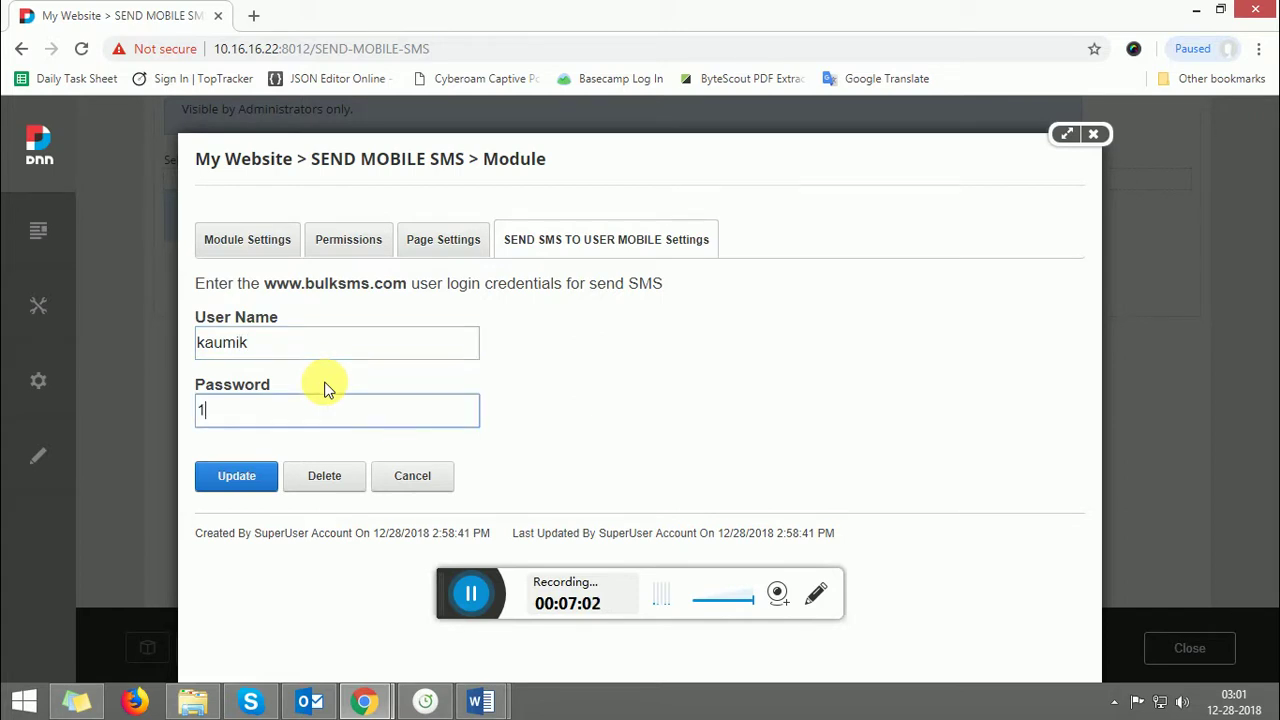
text(678)
click(245, 479)
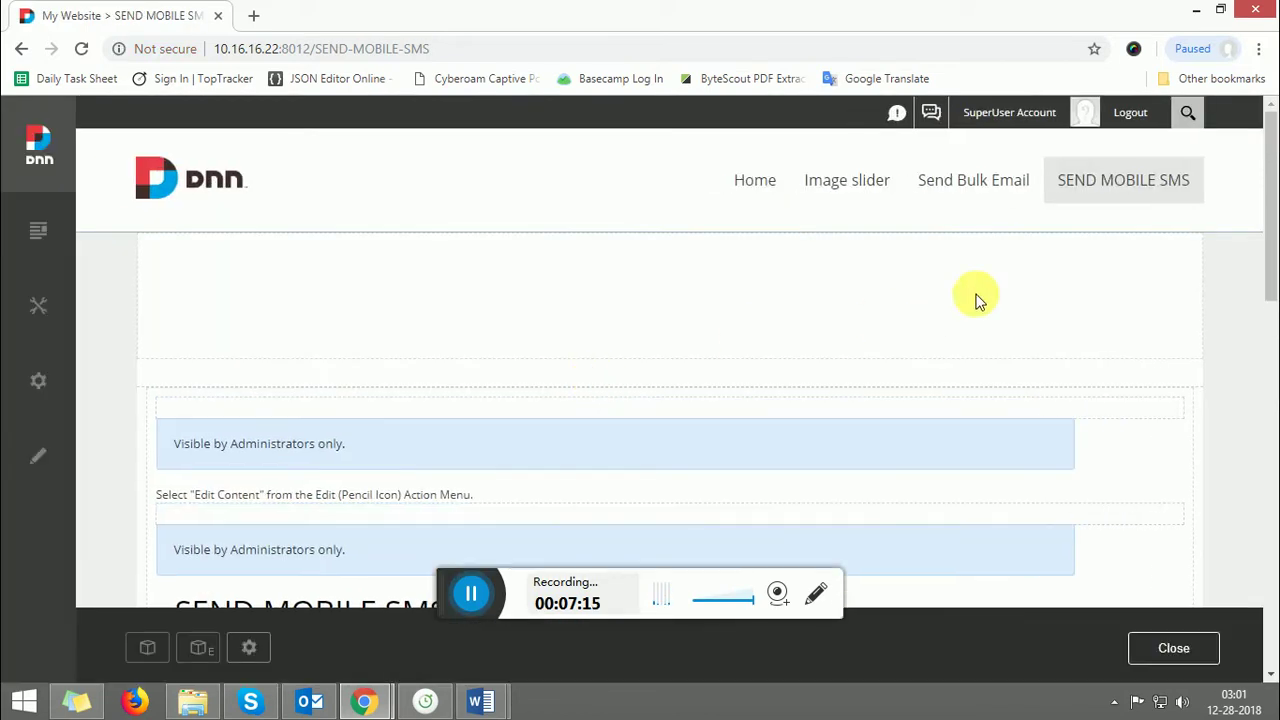
- Type 'THIS IS DEMO SMS TO' into the Message box
drag(1275, 205, 1270, 338)
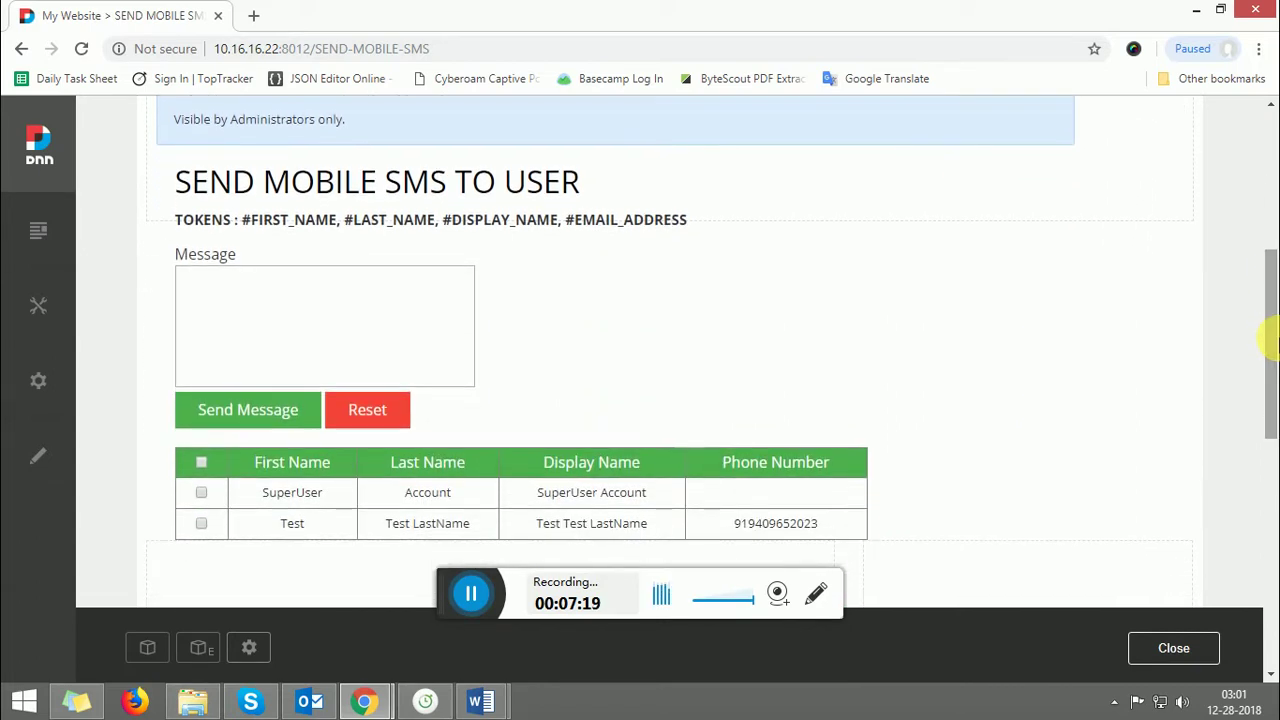
click(256, 321)
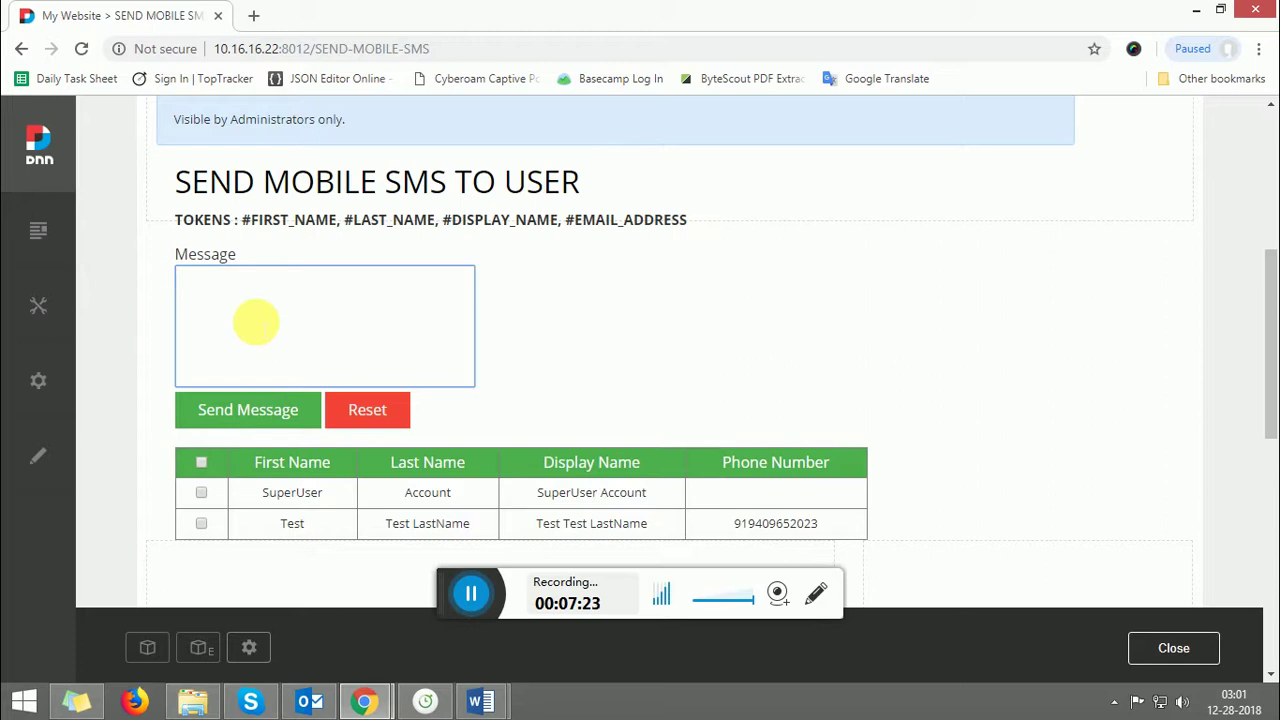
text(thiks is)
key(BackSpace)
key(BackSpace)
key(BackSpace)
key(BackSpace)
key(BackSpace)
key(BackSpace)
key(BackSpace)
key(BackSpace)
text(THIS IS DEM)
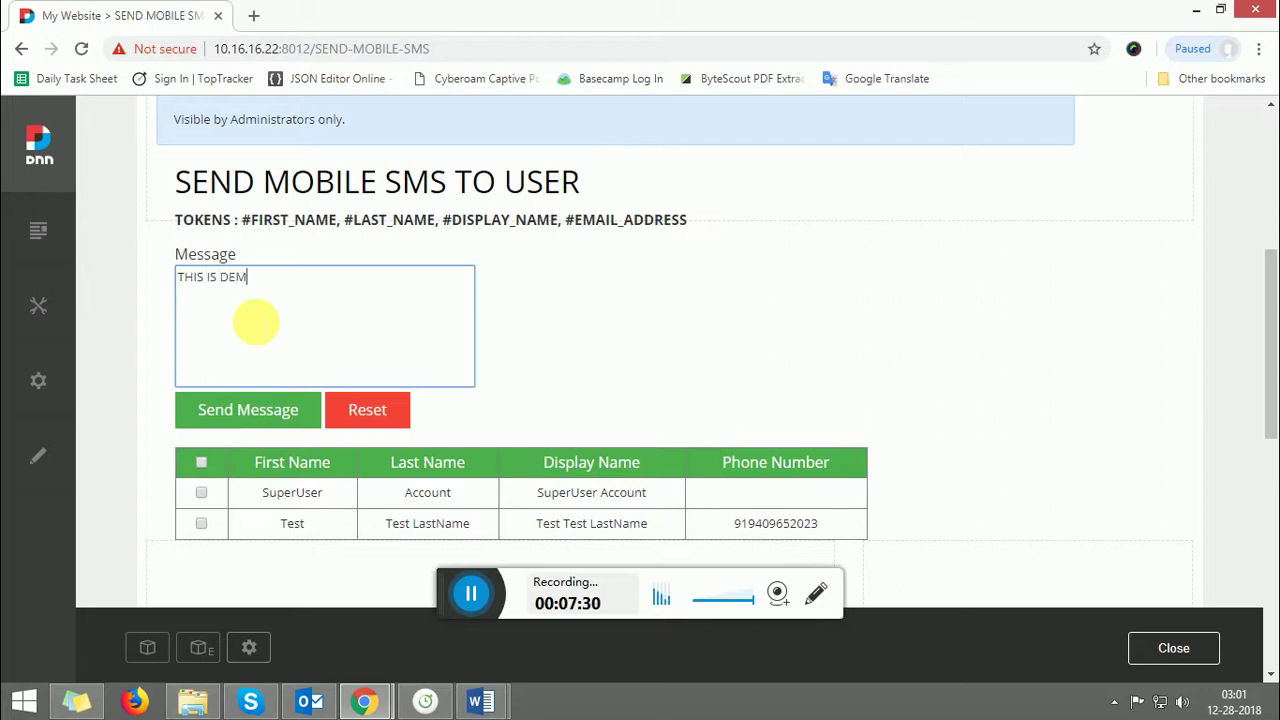
text(O SMSTO)
key(BackSpace)
key(BackSpace)
text(TO)
- Add a first line 'HI #FIRST_NAME' using the copied #FIRST_NAME token
drag(241, 219, 338, 220)
key(ctrl+c)
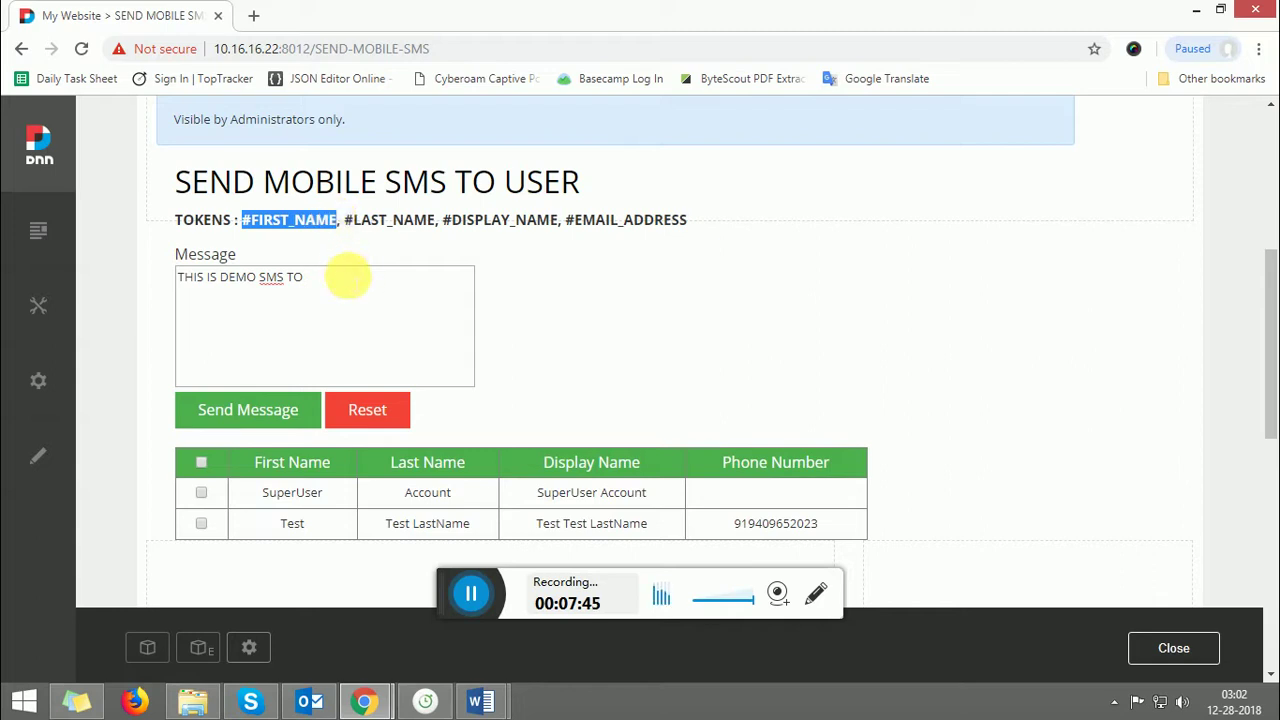
click(348, 278)
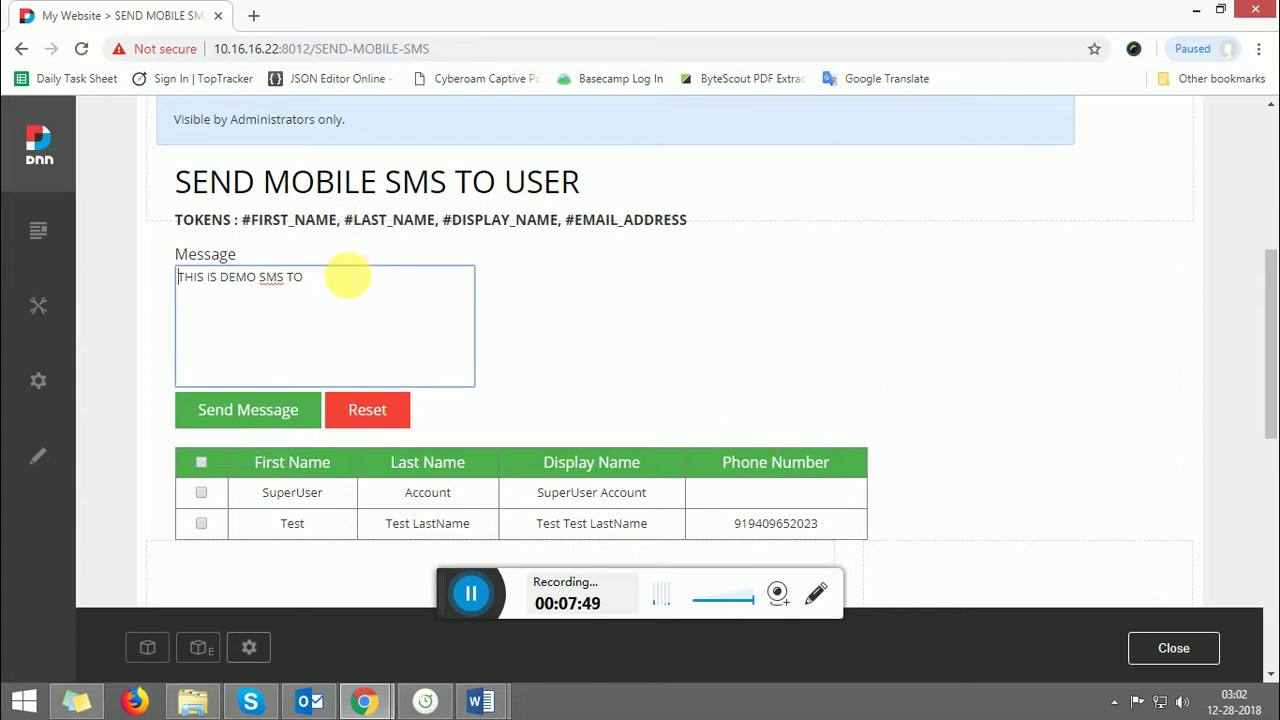
key(Return)
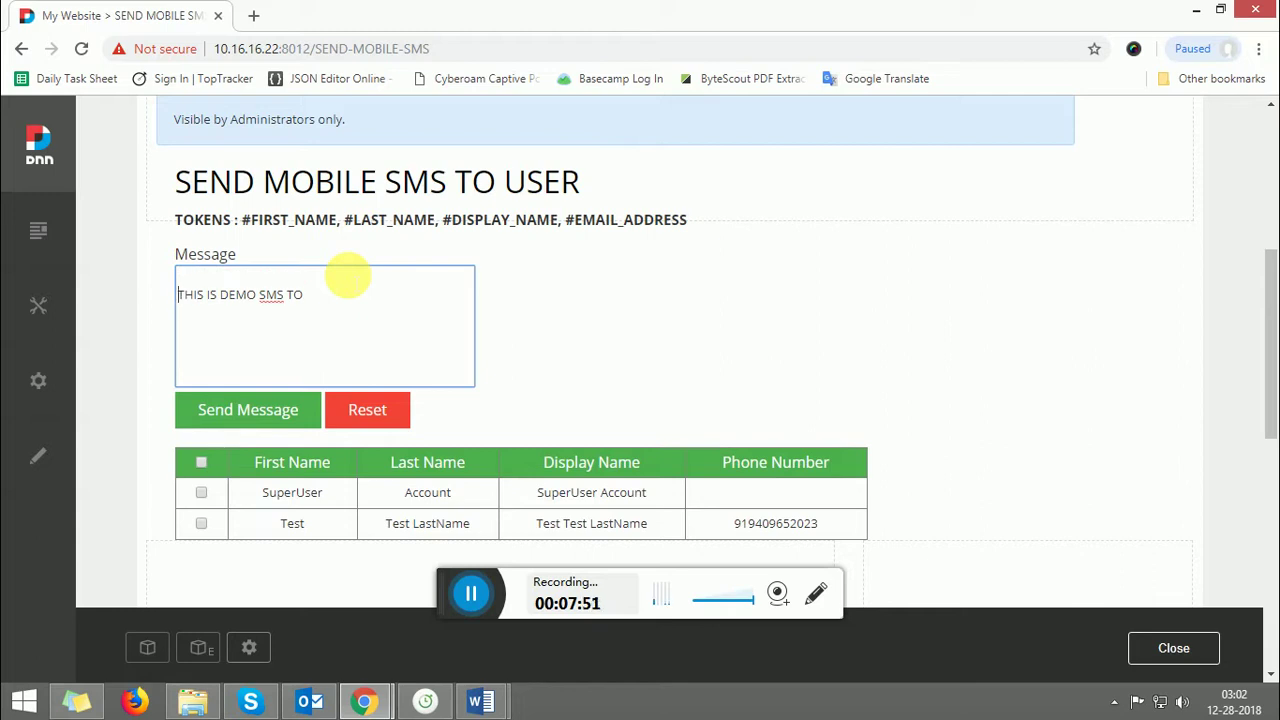
key(ctrl+v)
key(Left)
key(Left)
key(Left)
key(Left)
key(Left)
key(Left)
key(Left)
key(Left)
text(HI)
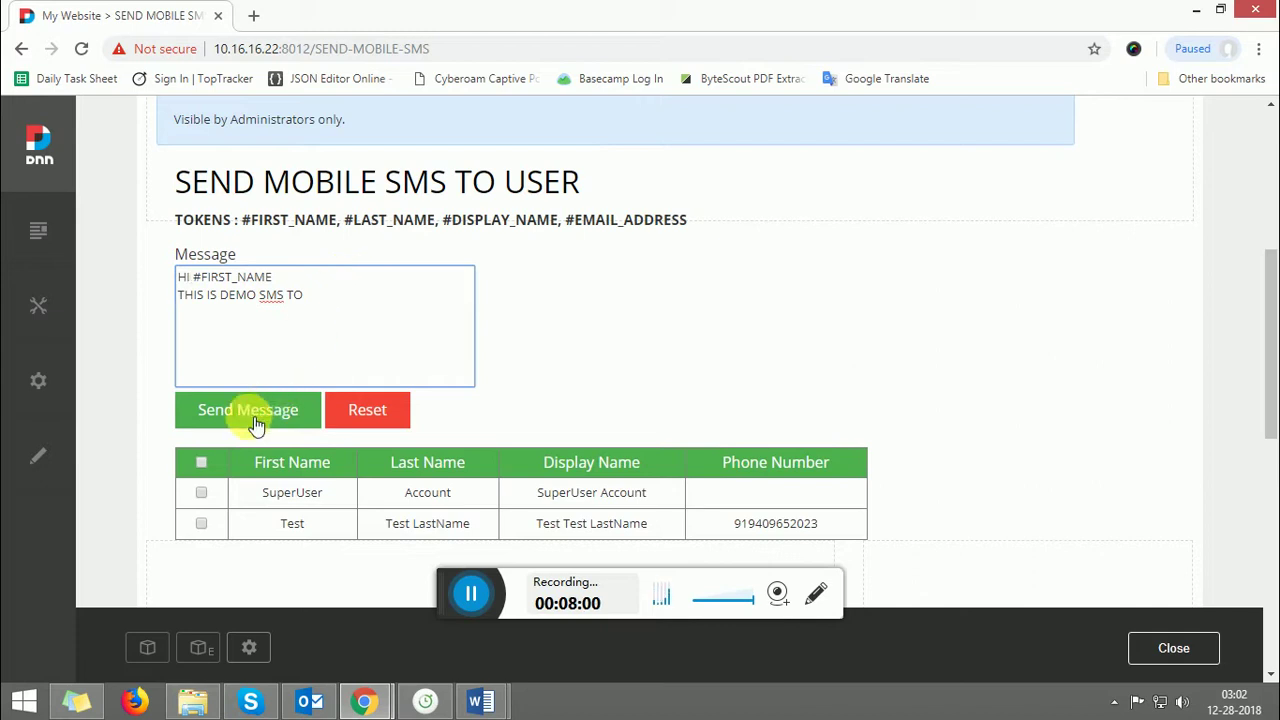
- Tick the Test user, send the message, and check the 'sent successfully to 1 user' confirmation
click(201, 525)
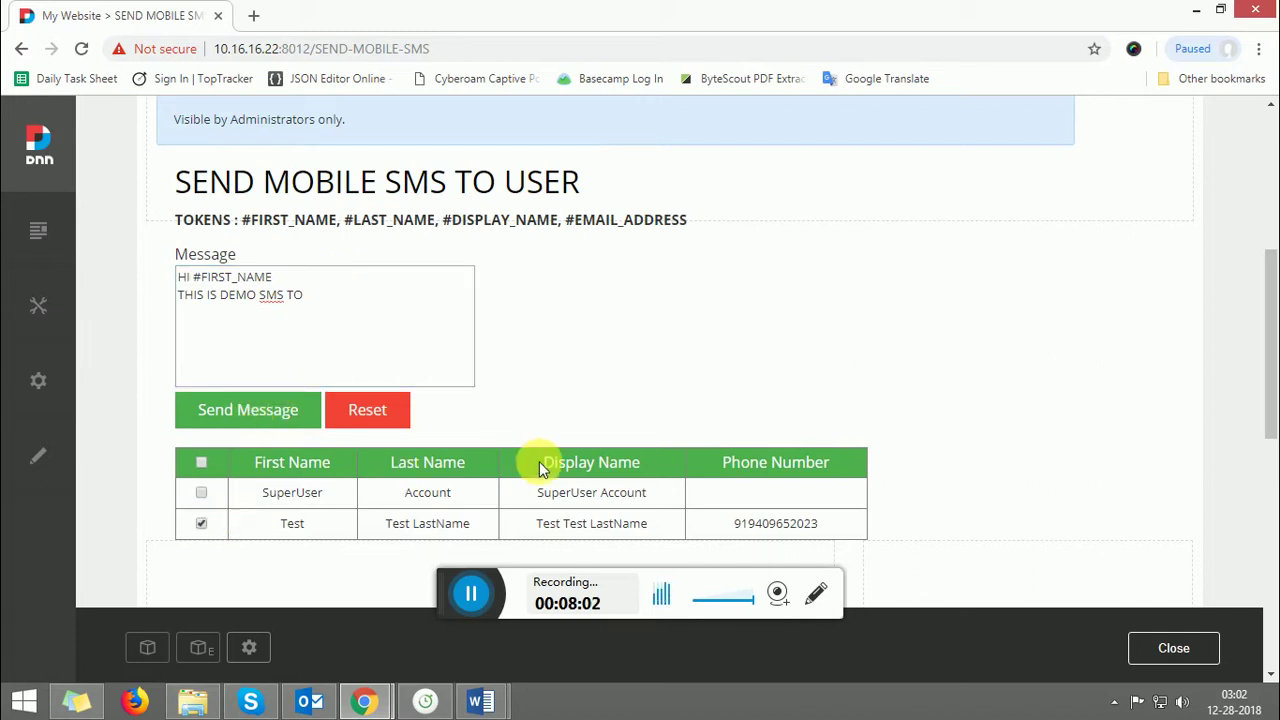
click(234, 420)
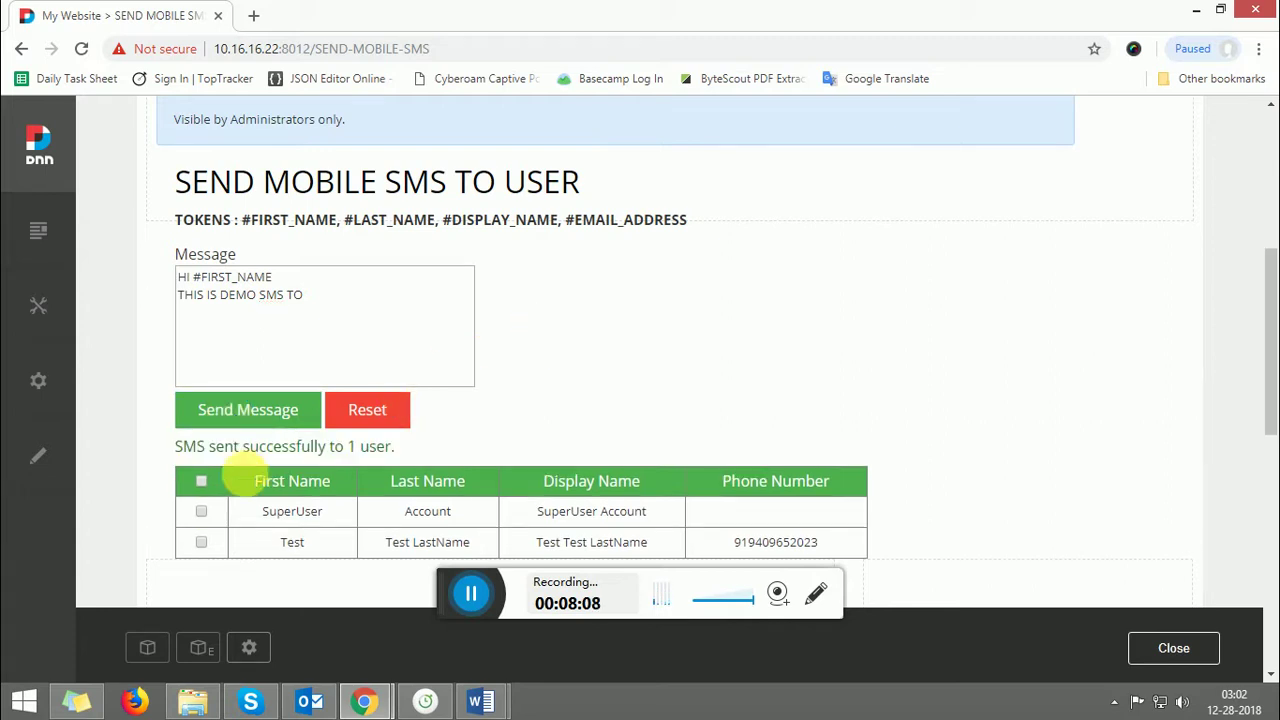
drag(210, 448, 436, 450)
click(434, 450)
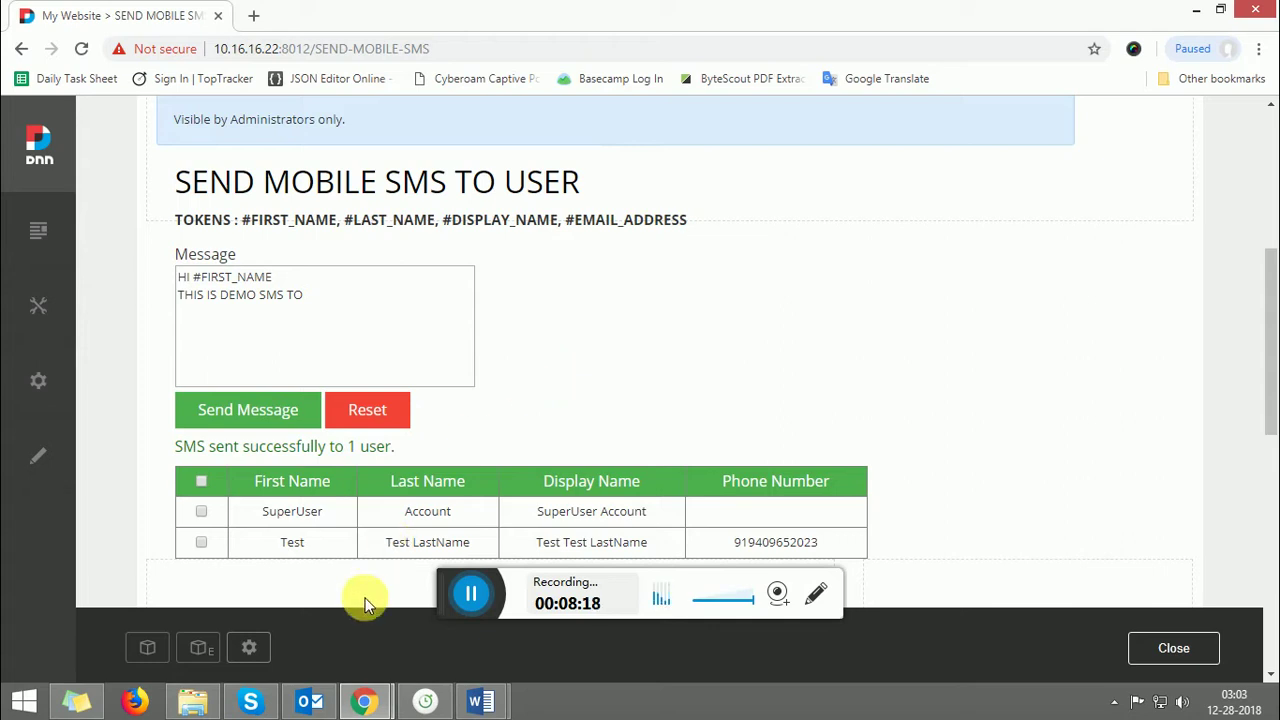
- Log in to BulkSMS, view Sent Messages history, and verify 'HI Test' shows as Delivered
mouse_move(365, 698)
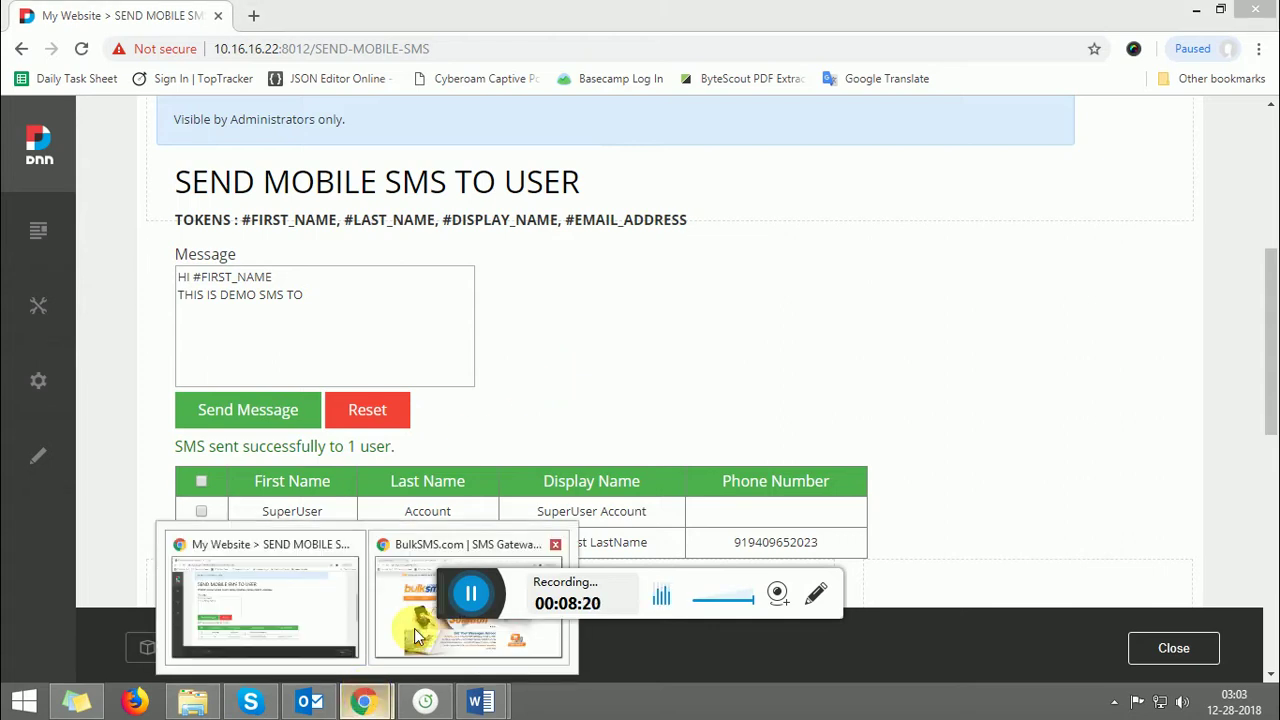
click(418, 634)
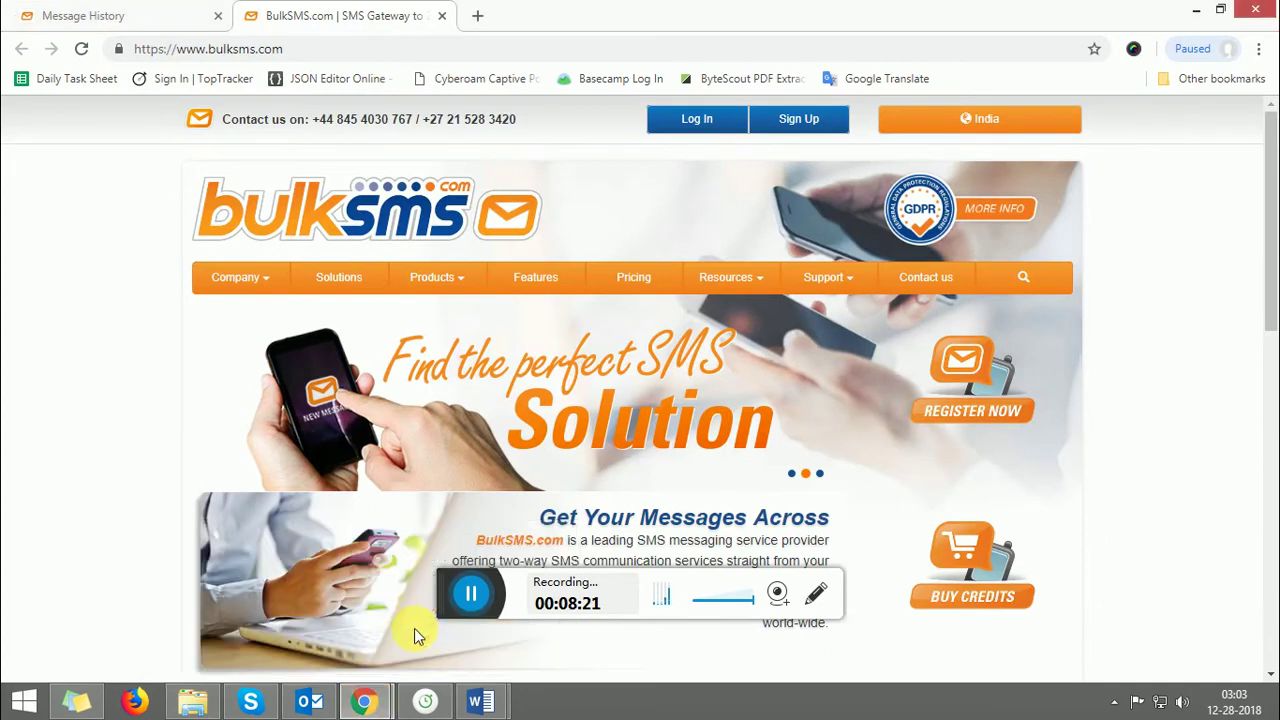
click(700, 118)
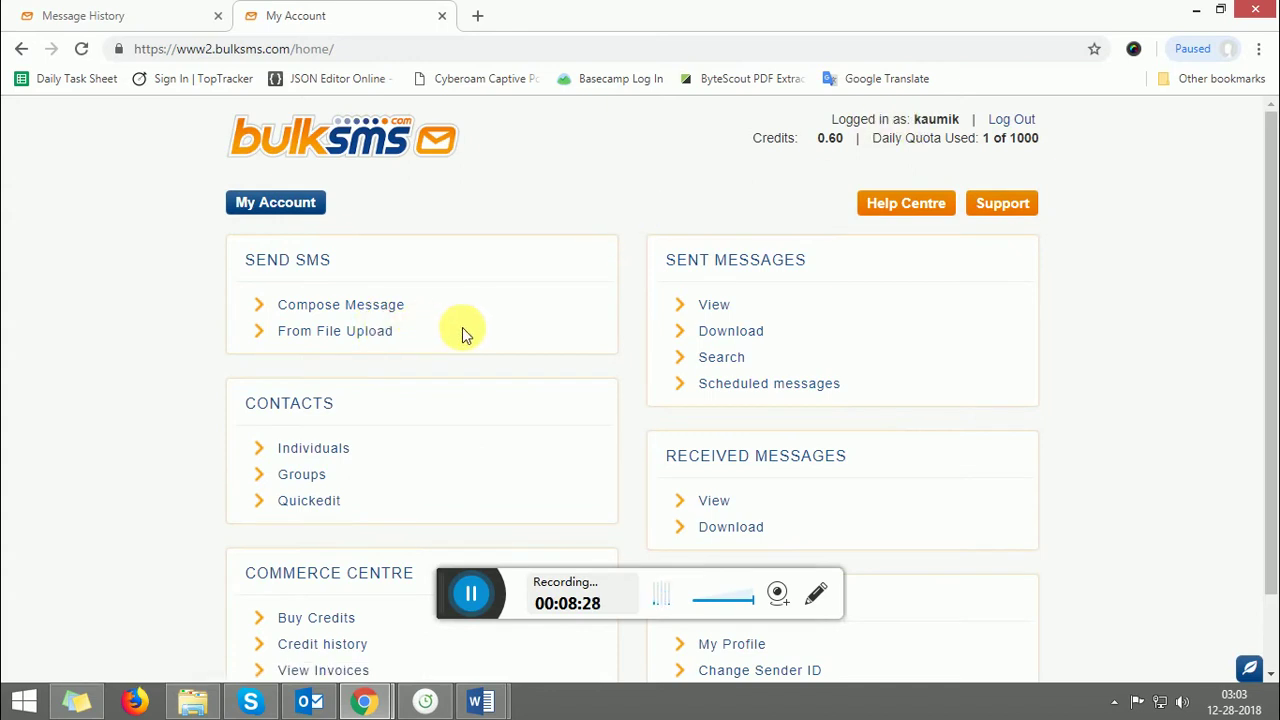
click(719, 304)
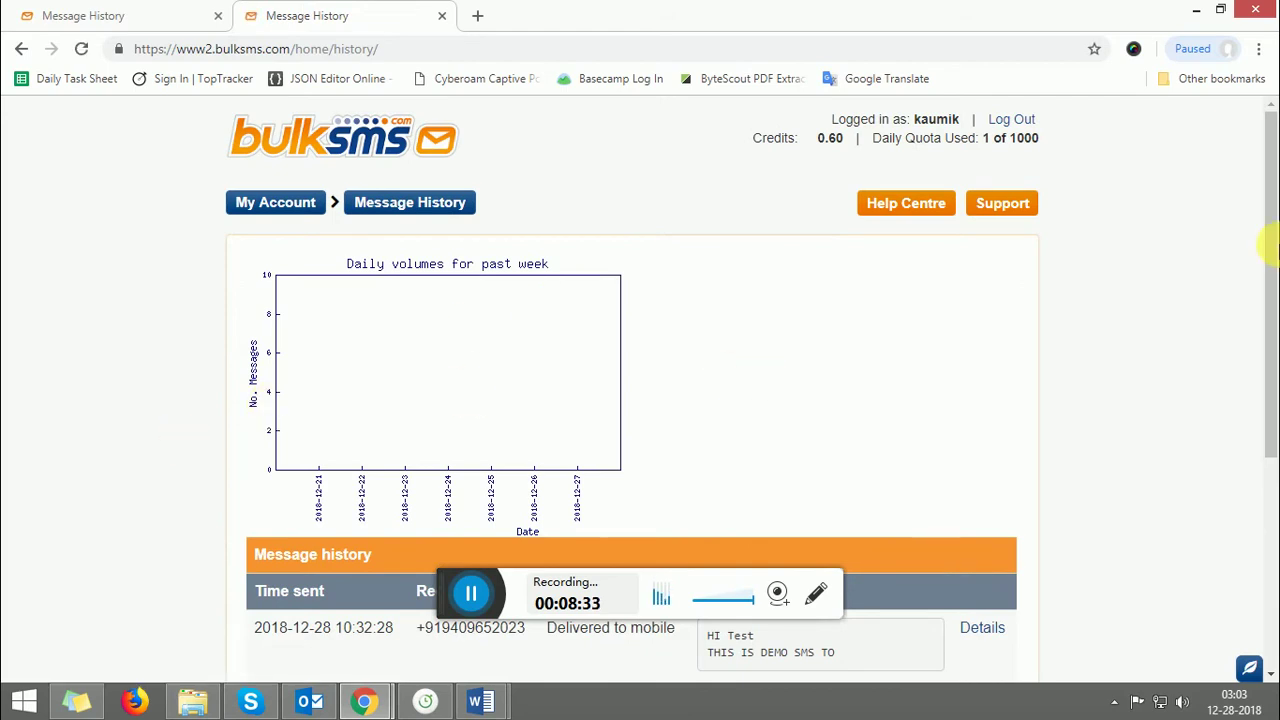
drag(1272, 270, 1272, 385)
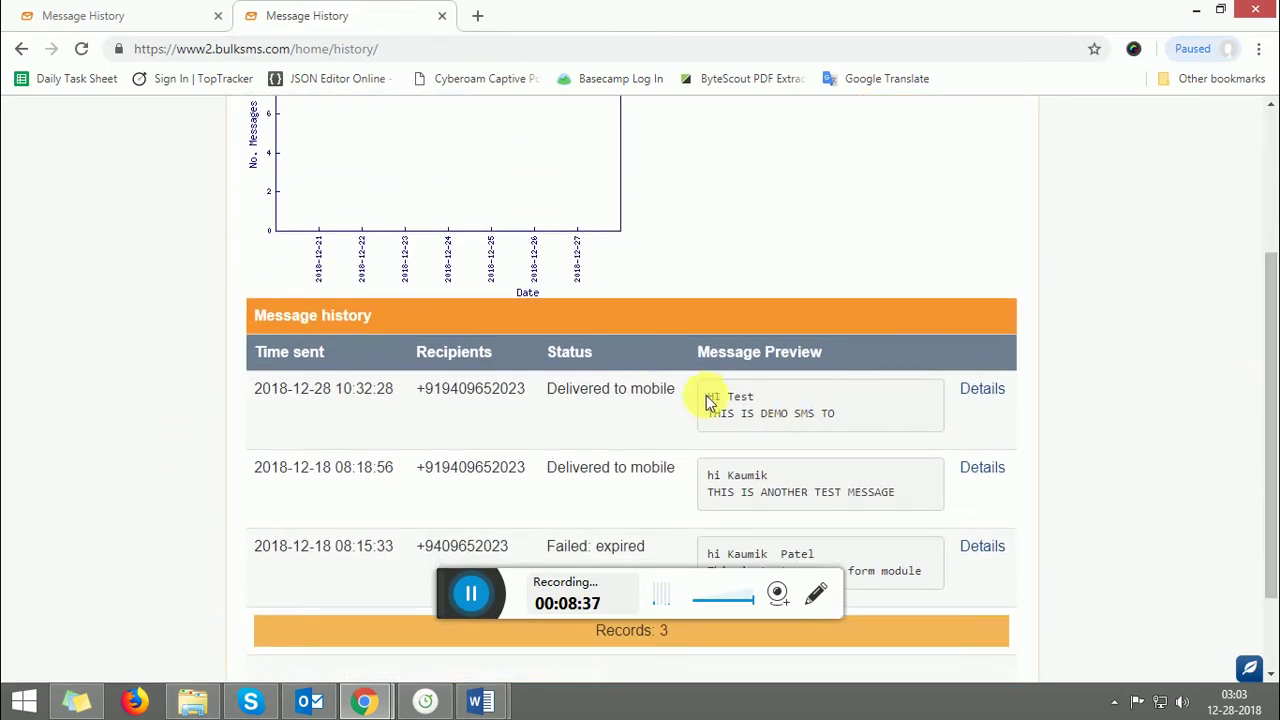
drag(706, 394, 837, 410)
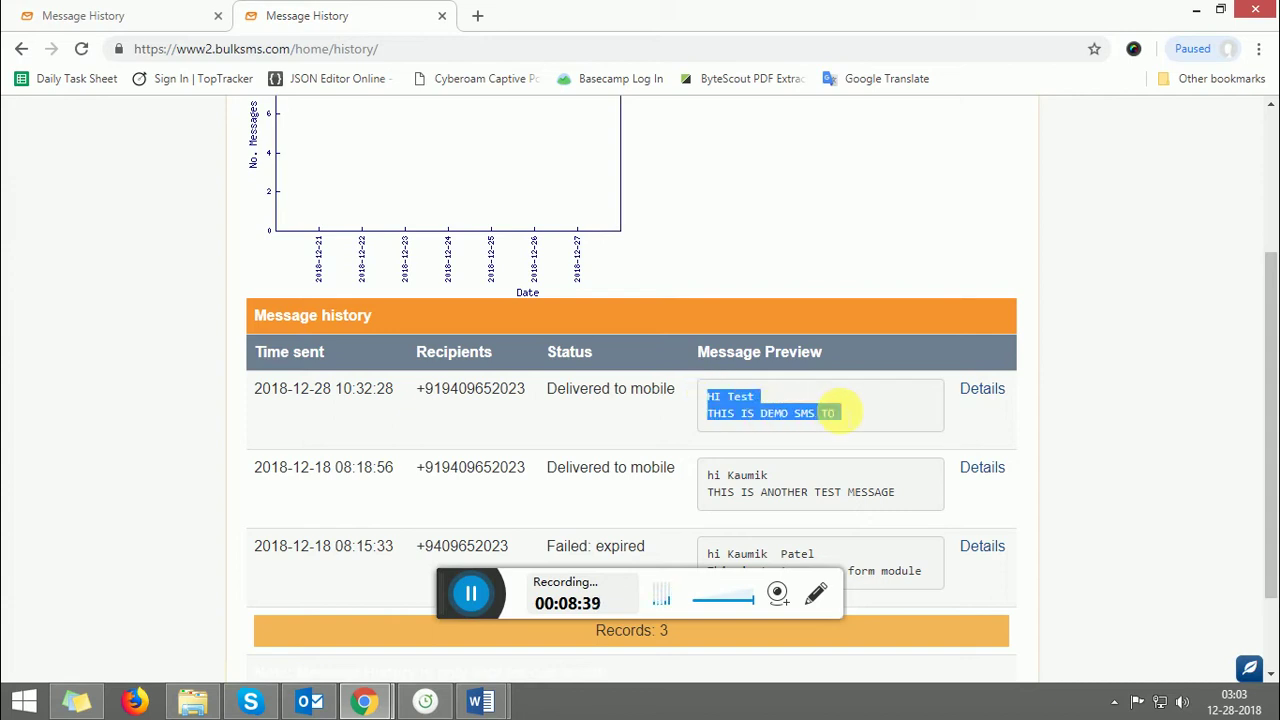
click(729, 393)
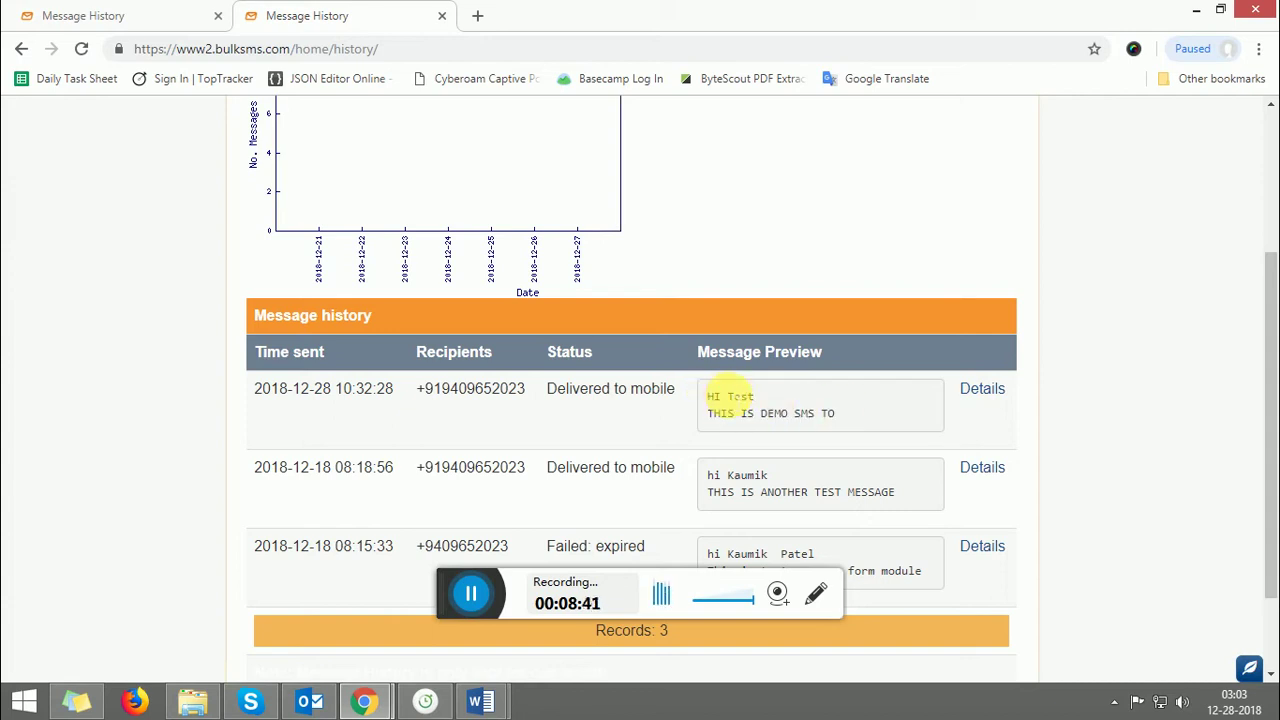
drag(727, 396, 754, 398)
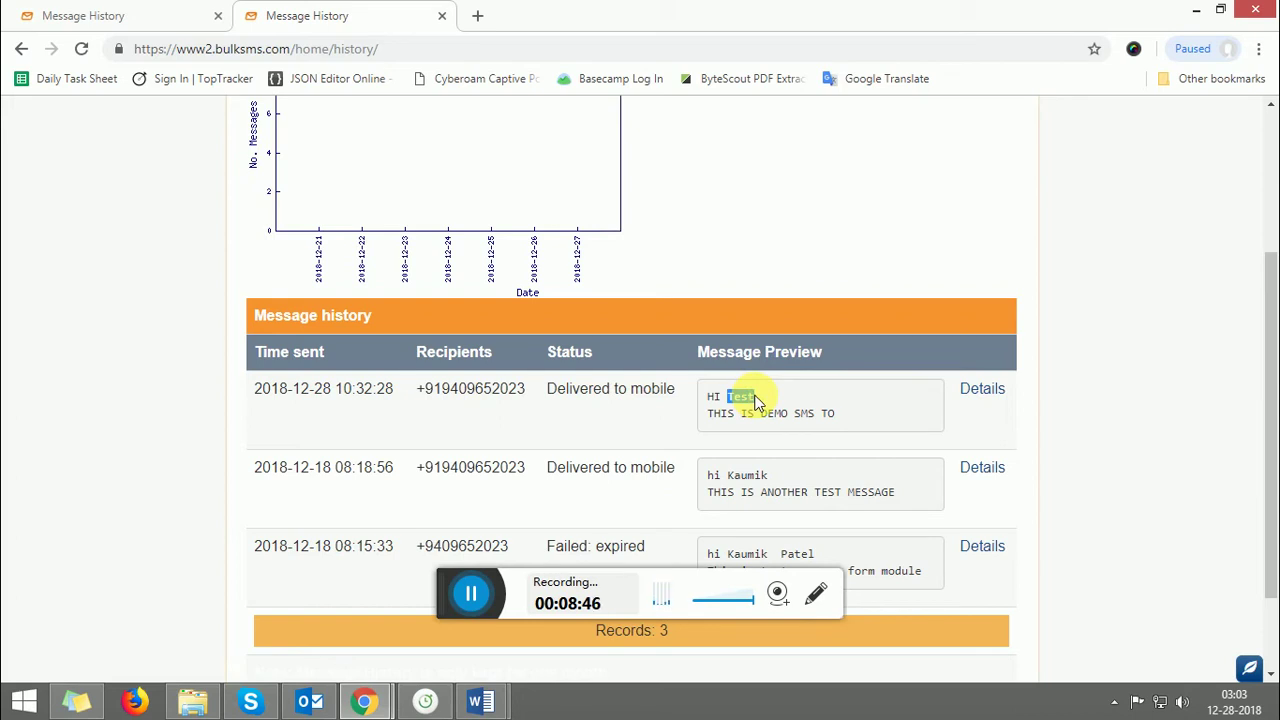
mouse_move(500, 712)
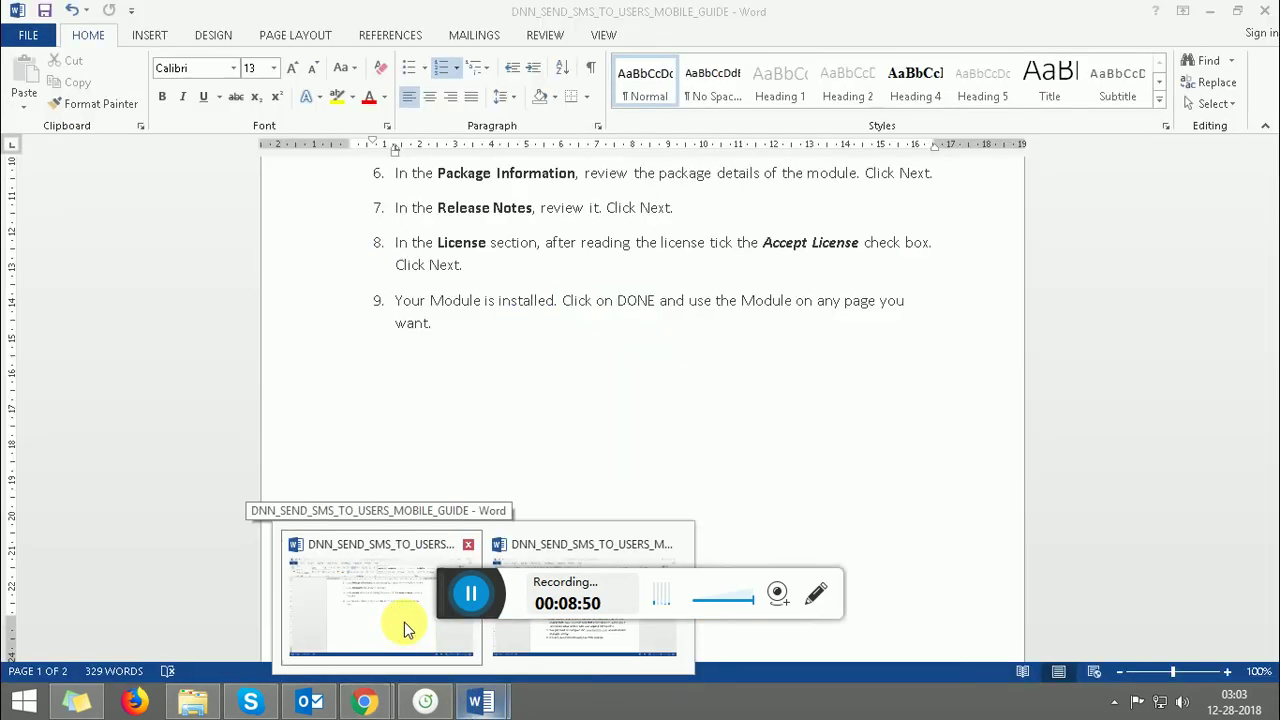
- Bring the Word SMS module guide forward and scroll to its final step 9
click(404, 622)
click(1270, 298)
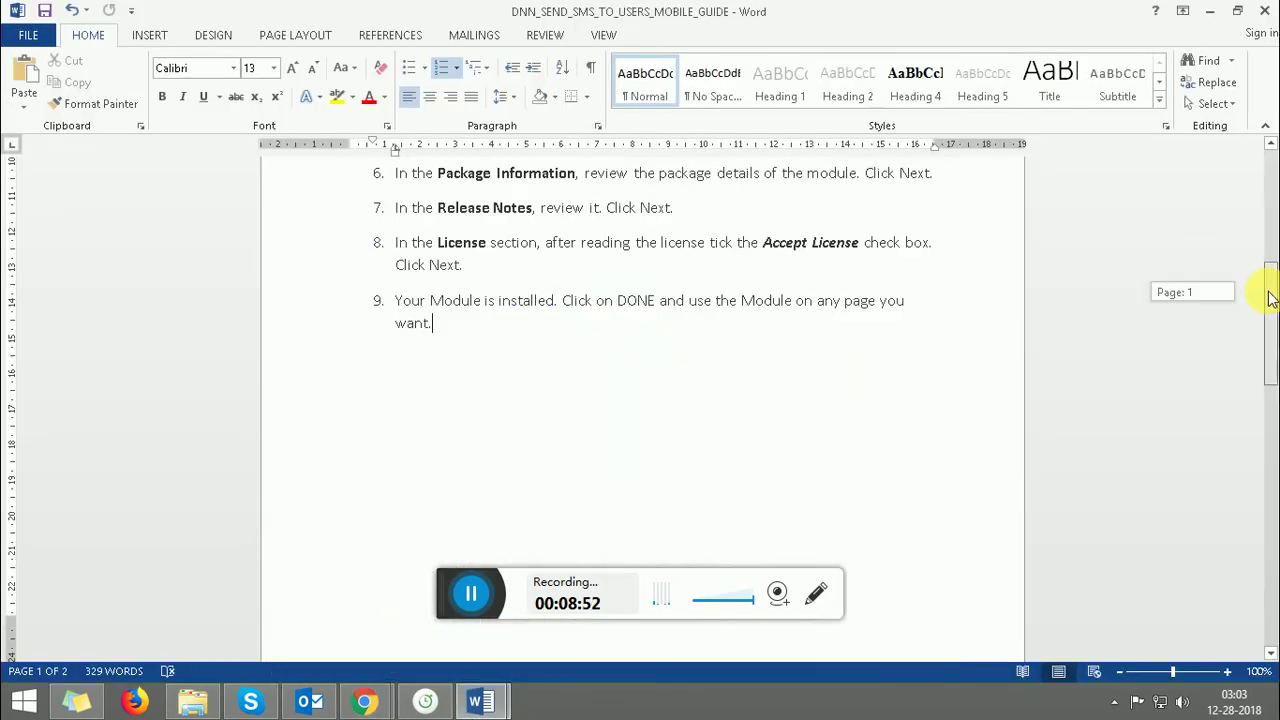
drag(1270, 298, 1266, 571)
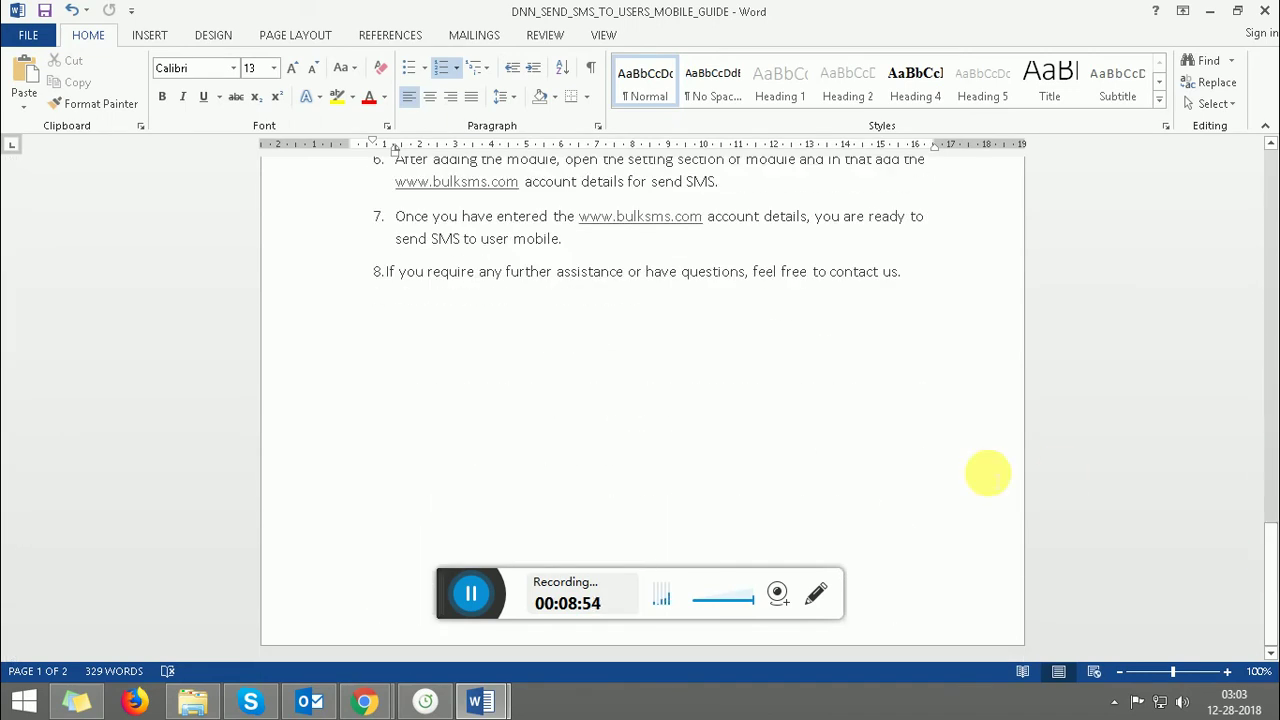